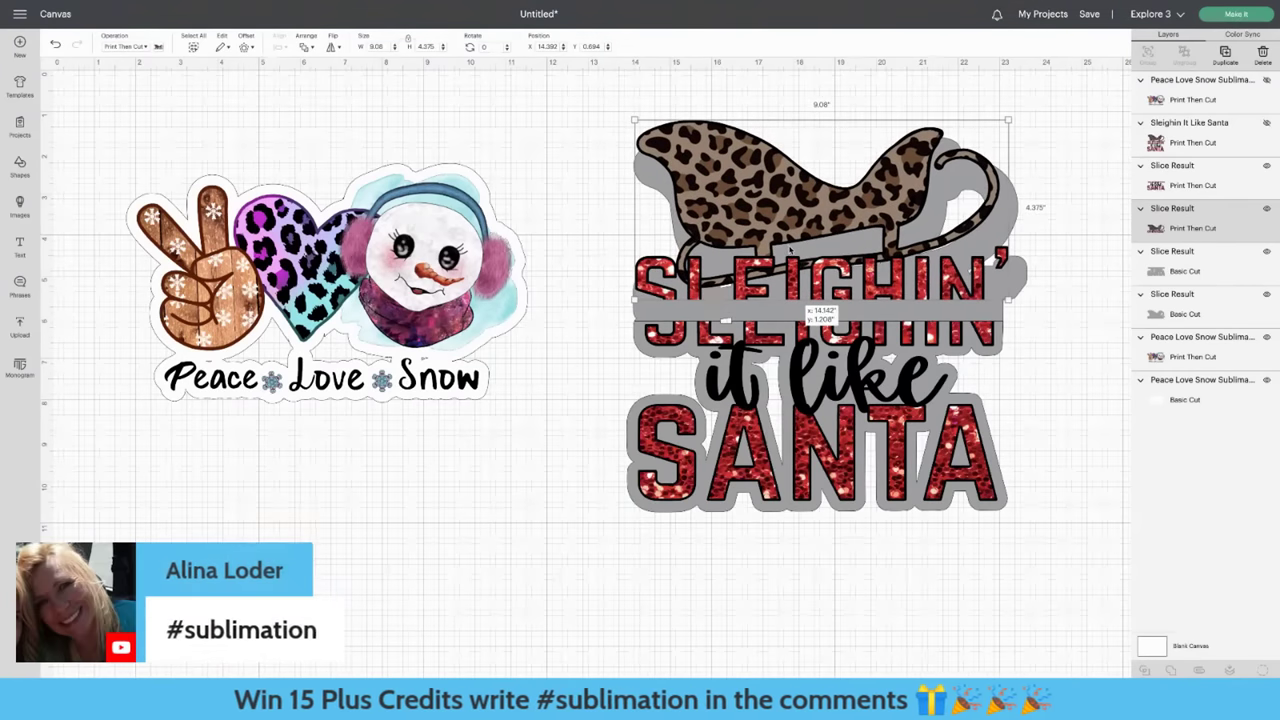
Step: Hide all visible layers: the four slice results and both layers of the outlined Peace Love Snow design
click(450, 286)
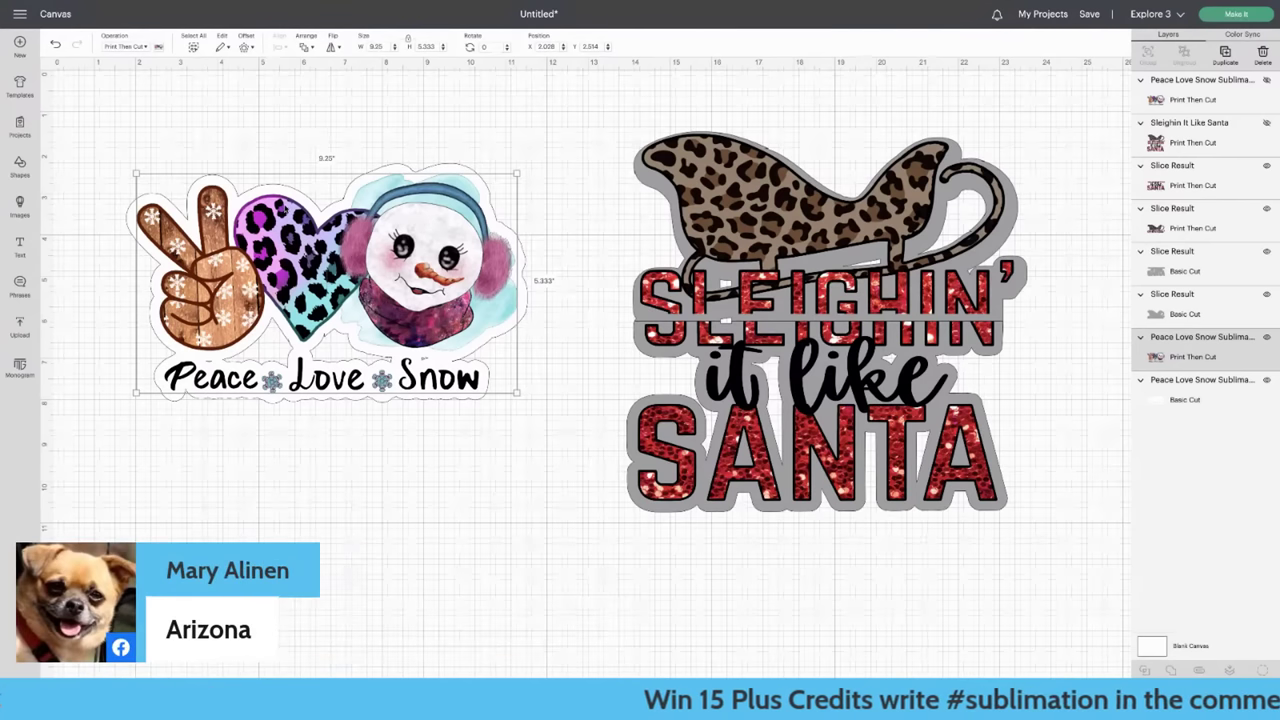
drag(124, 133, 1035, 515)
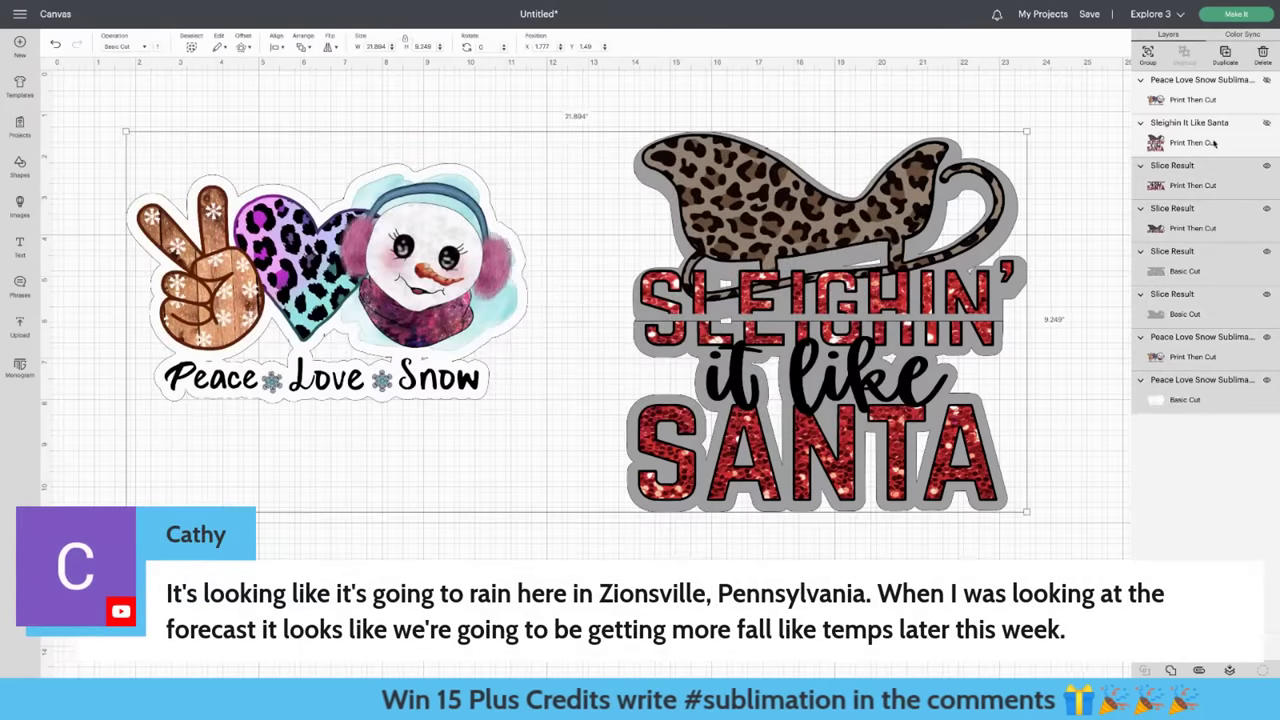
click(1266, 166)
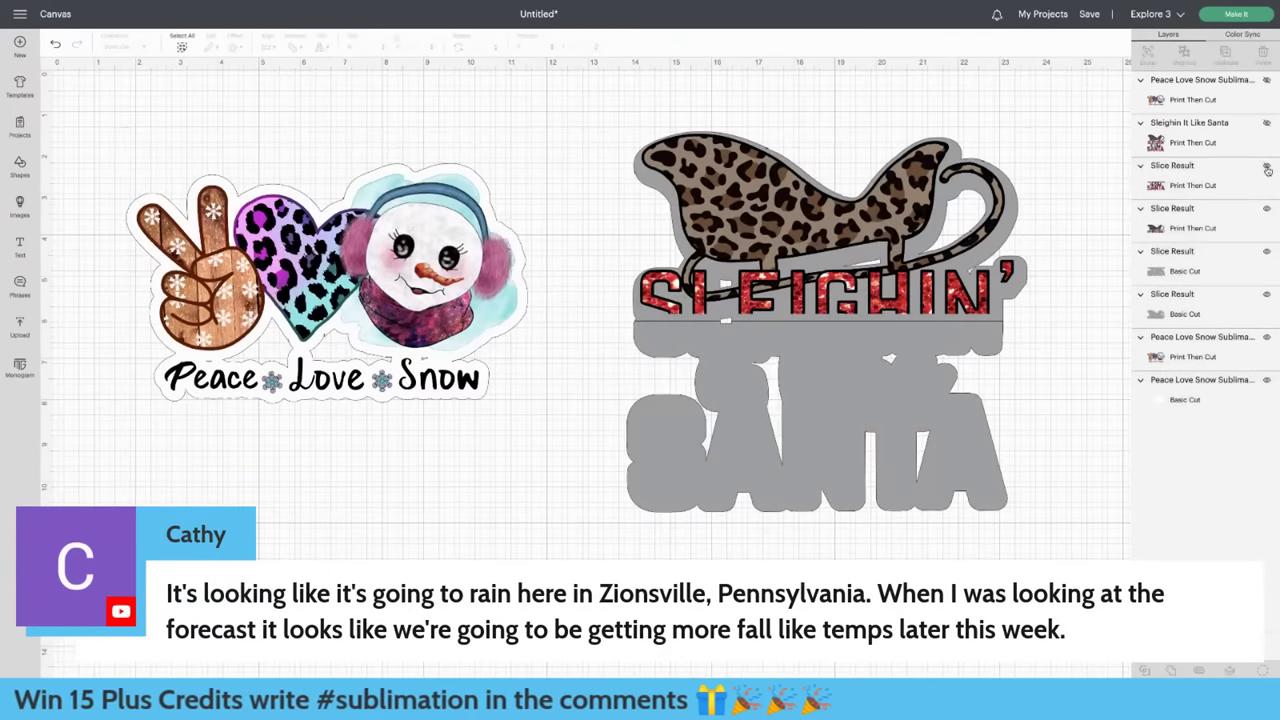
click(1266, 208)
click(1266, 251)
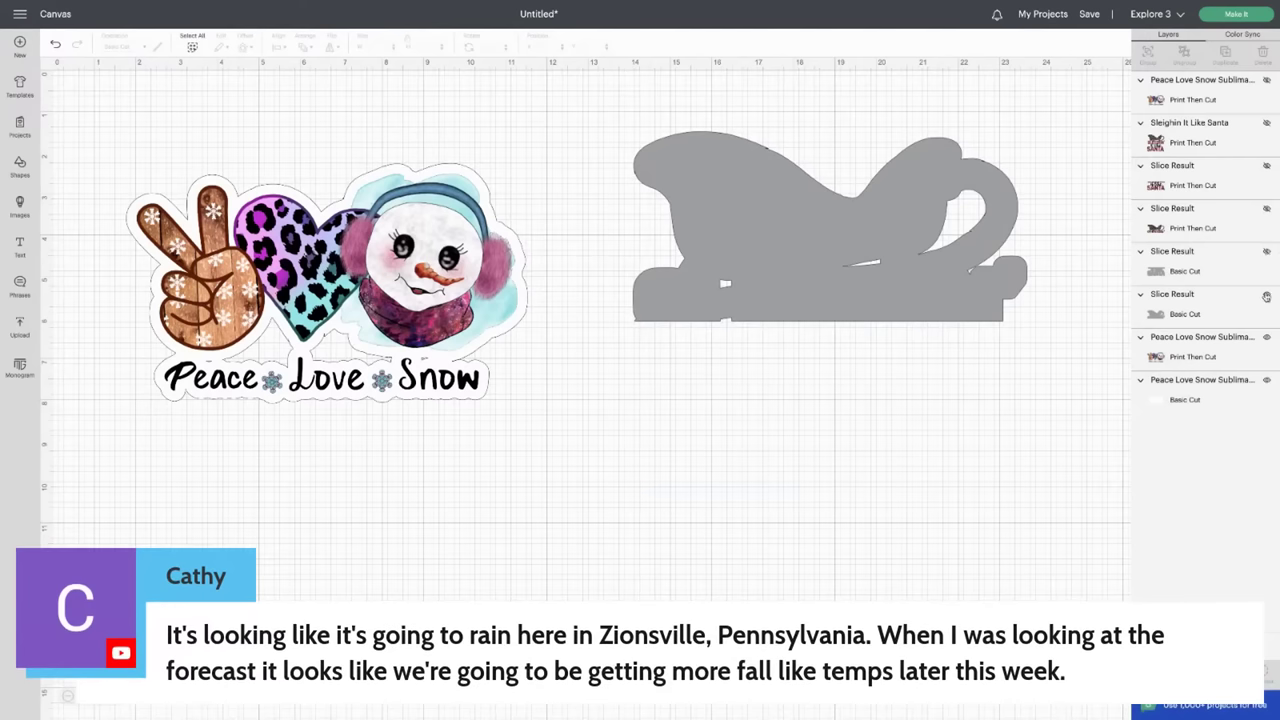
click(1266, 294)
click(1266, 337)
click(1266, 380)
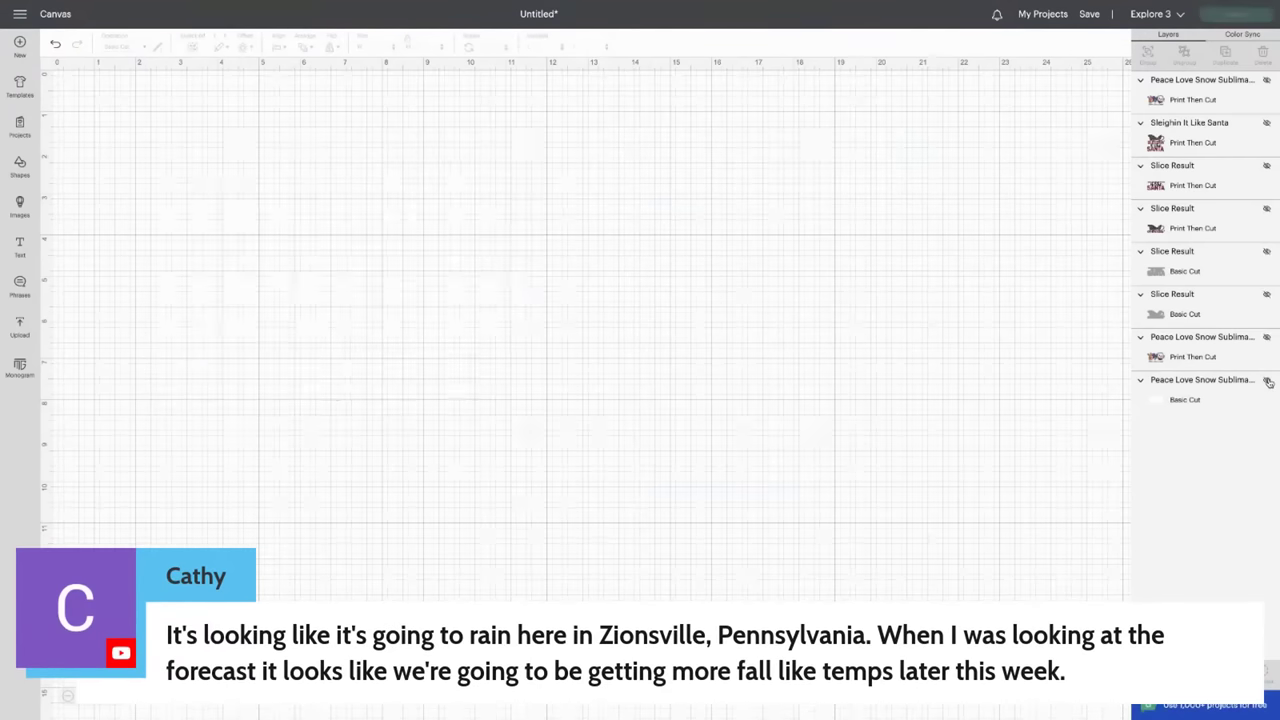
Step: Show the original Peace Love Snow image, set its width to 9.25 in and move it to the upper middle of the canvas
click(1267, 80)
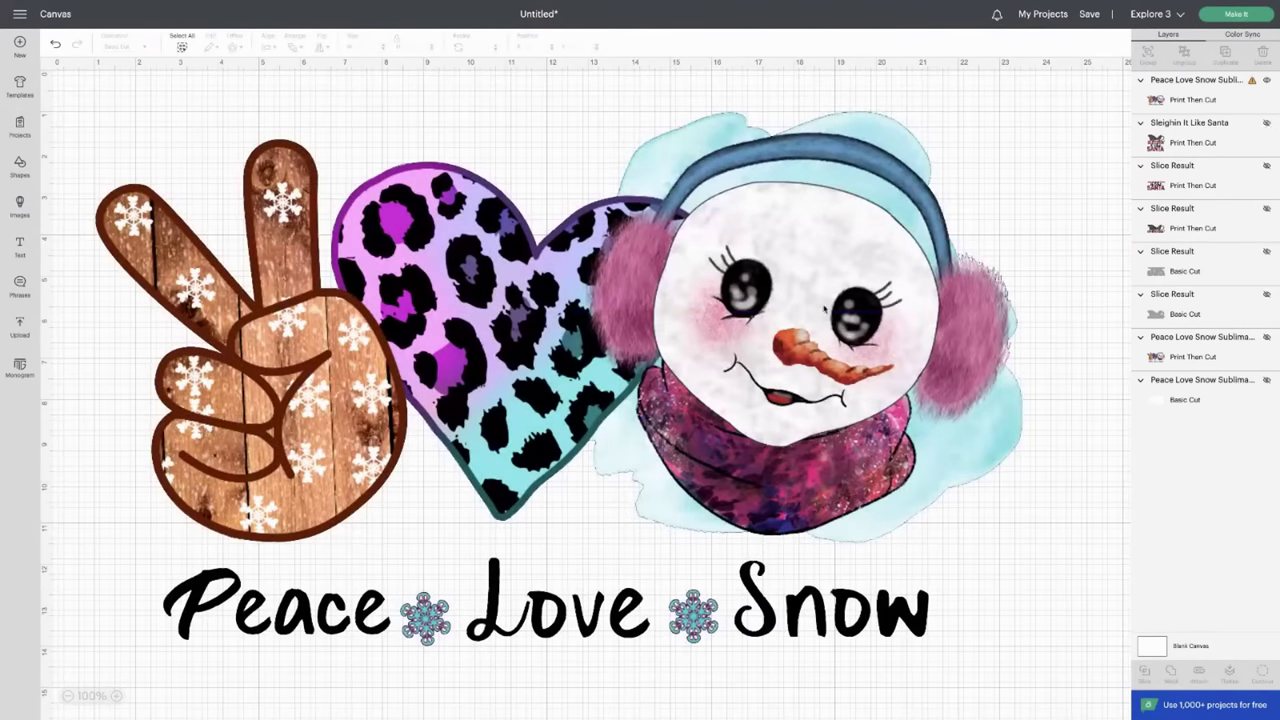
click(825, 310)
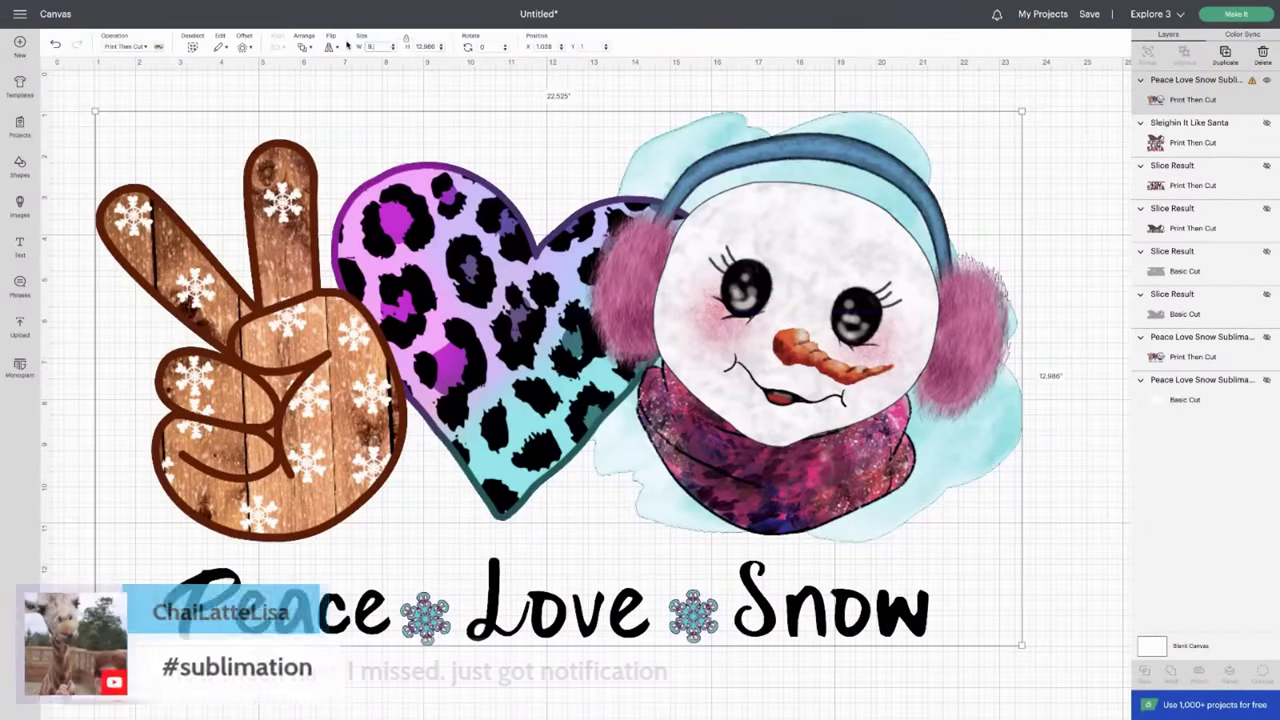
key(Return)
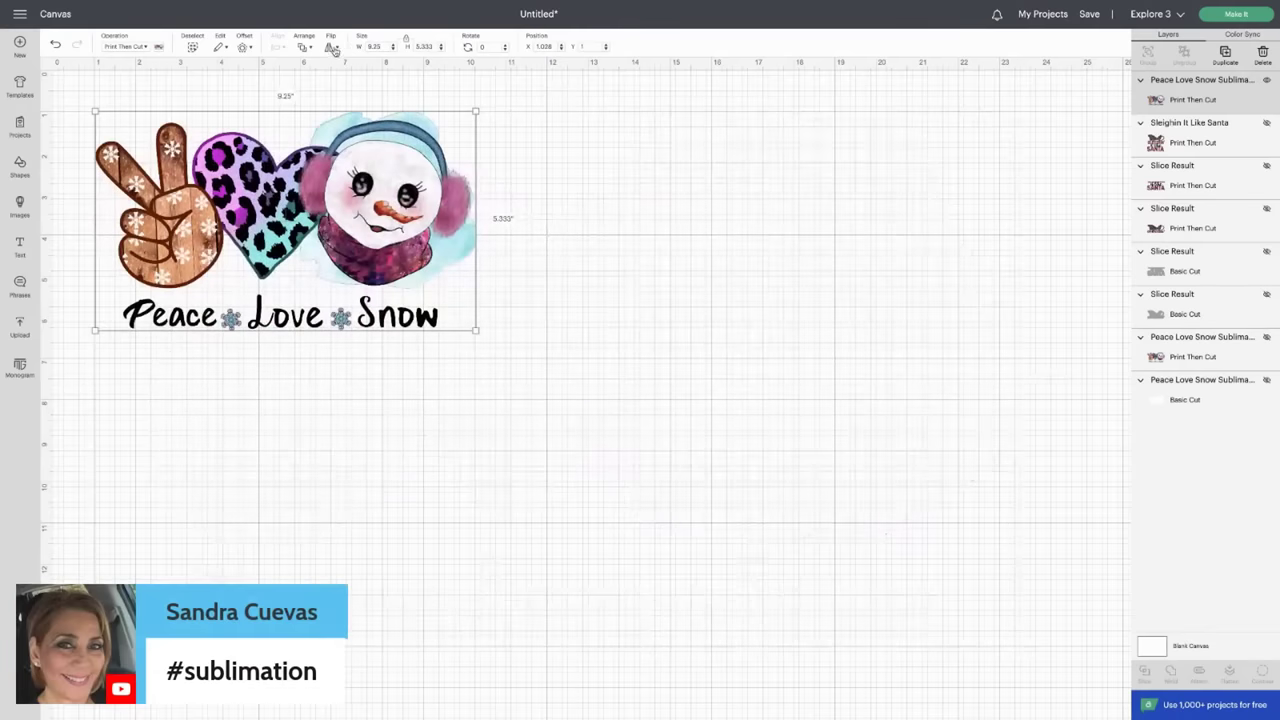
drag(280, 184, 380, 230)
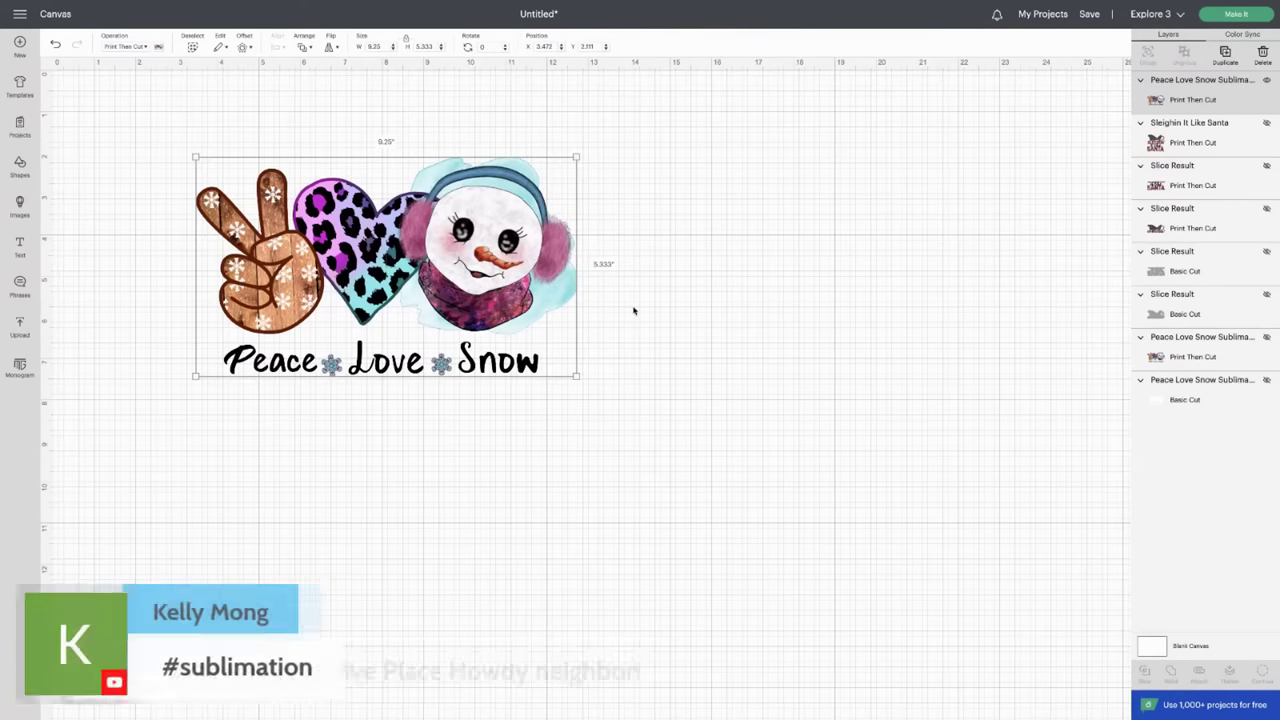
click(303, 255)
drag(303, 255, 541, 258)
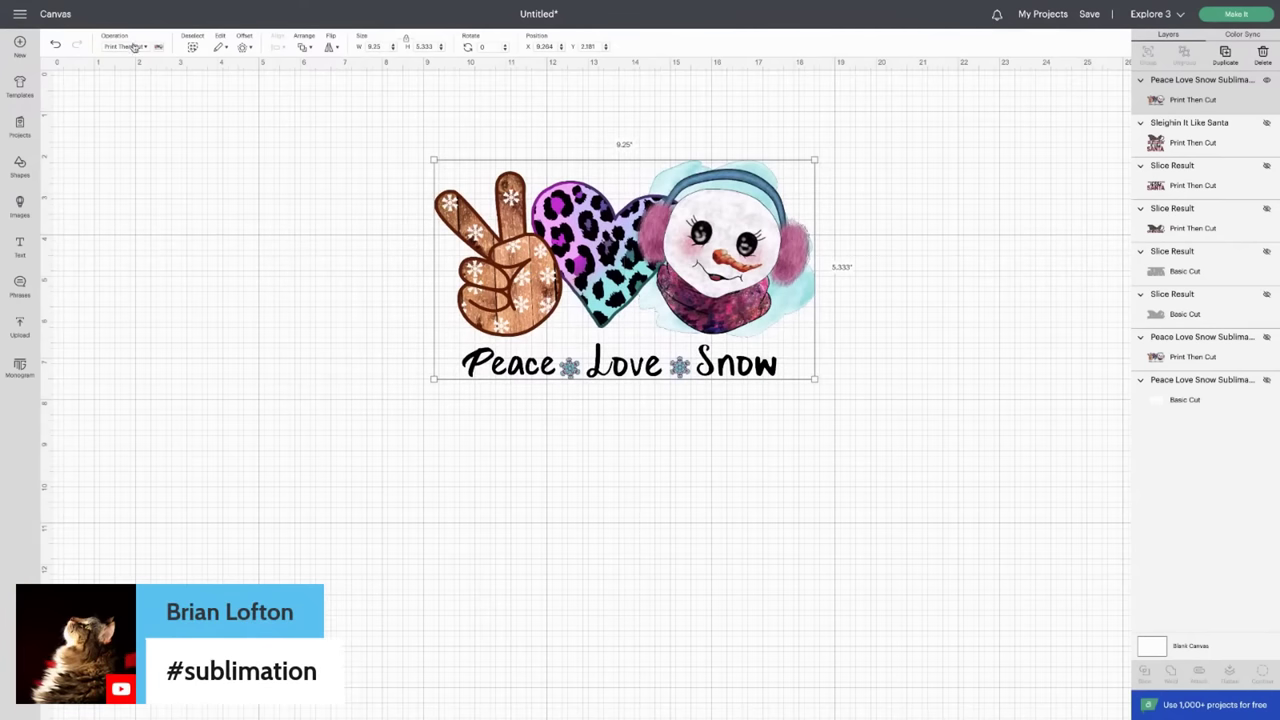
Step: Create a 0.25 in offset with rounded corners around the Peace Love Snow image
click(250, 51)
click(273, 178)
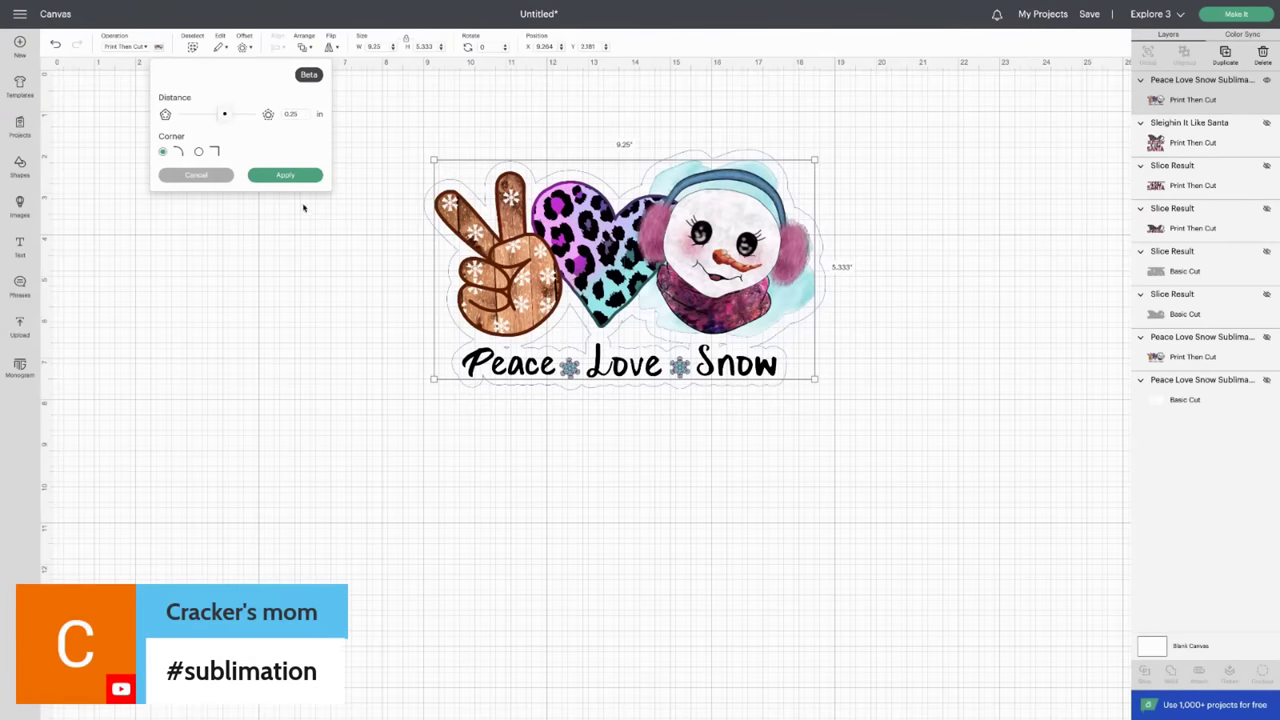
click(282, 174)
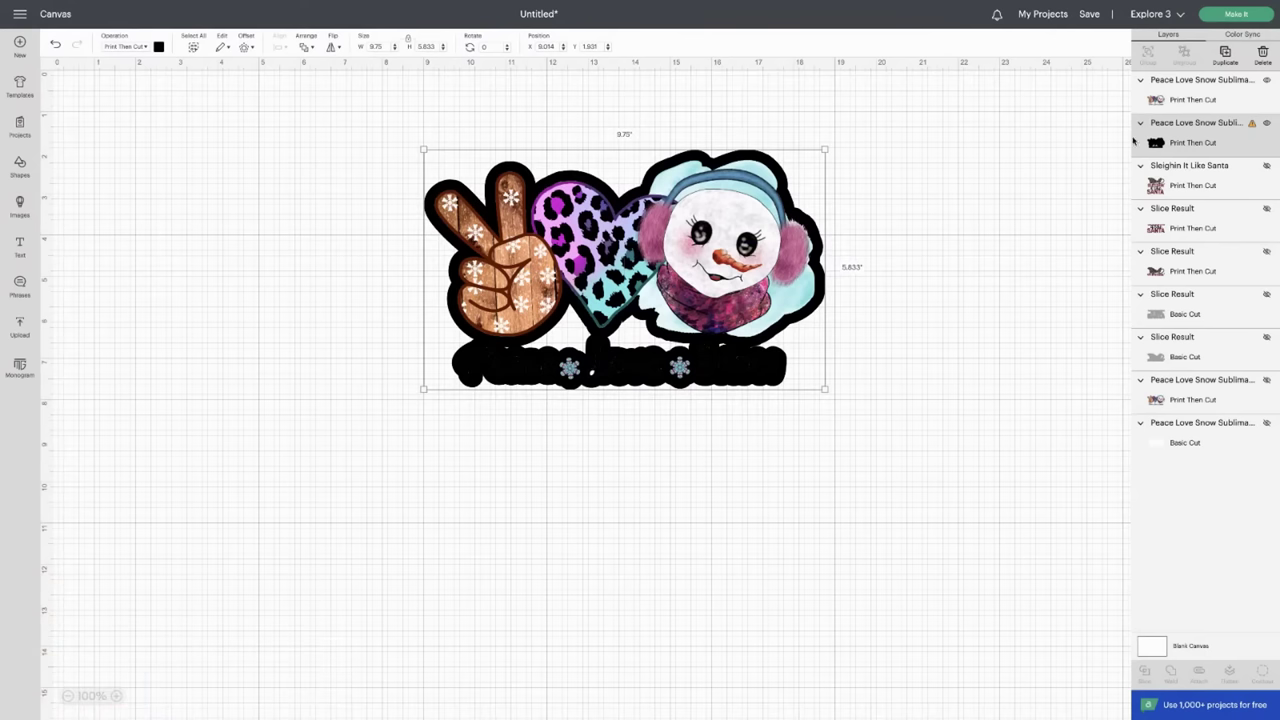
Step: Set the Peace Love Snow offset's print color to white and change its operation to Basic cut
click(158, 47)
click(171, 176)
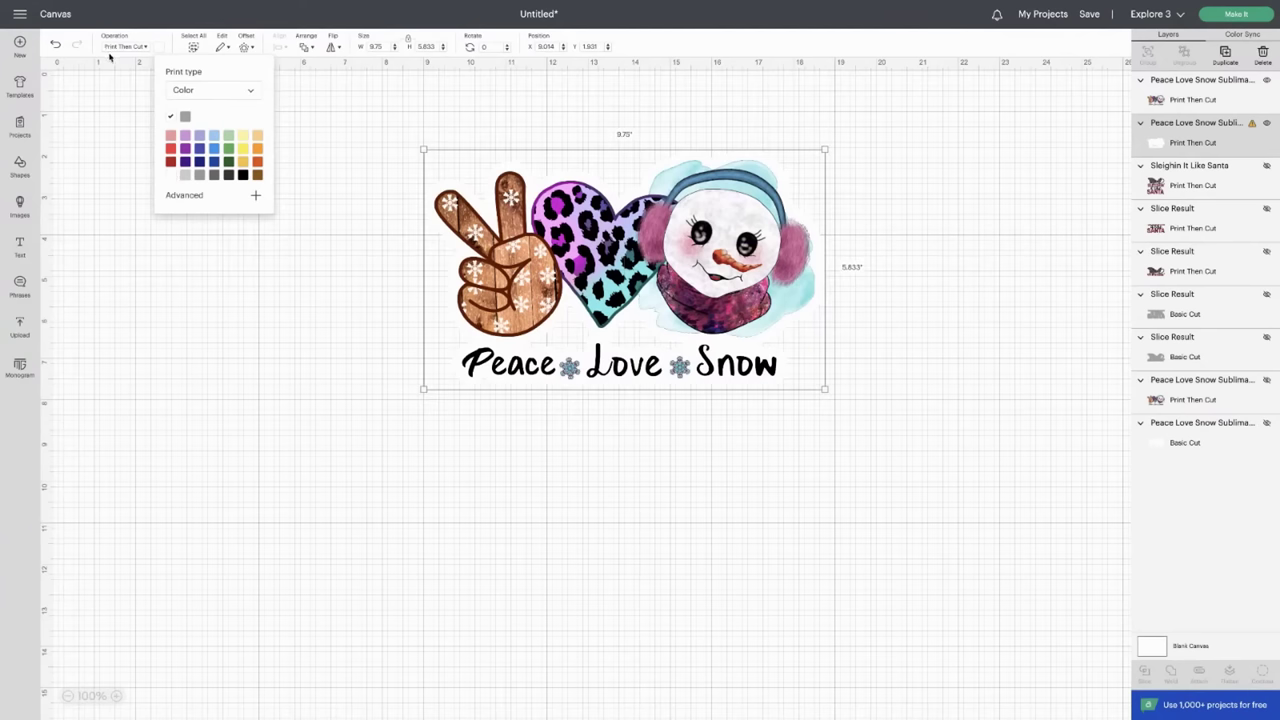
click(128, 47)
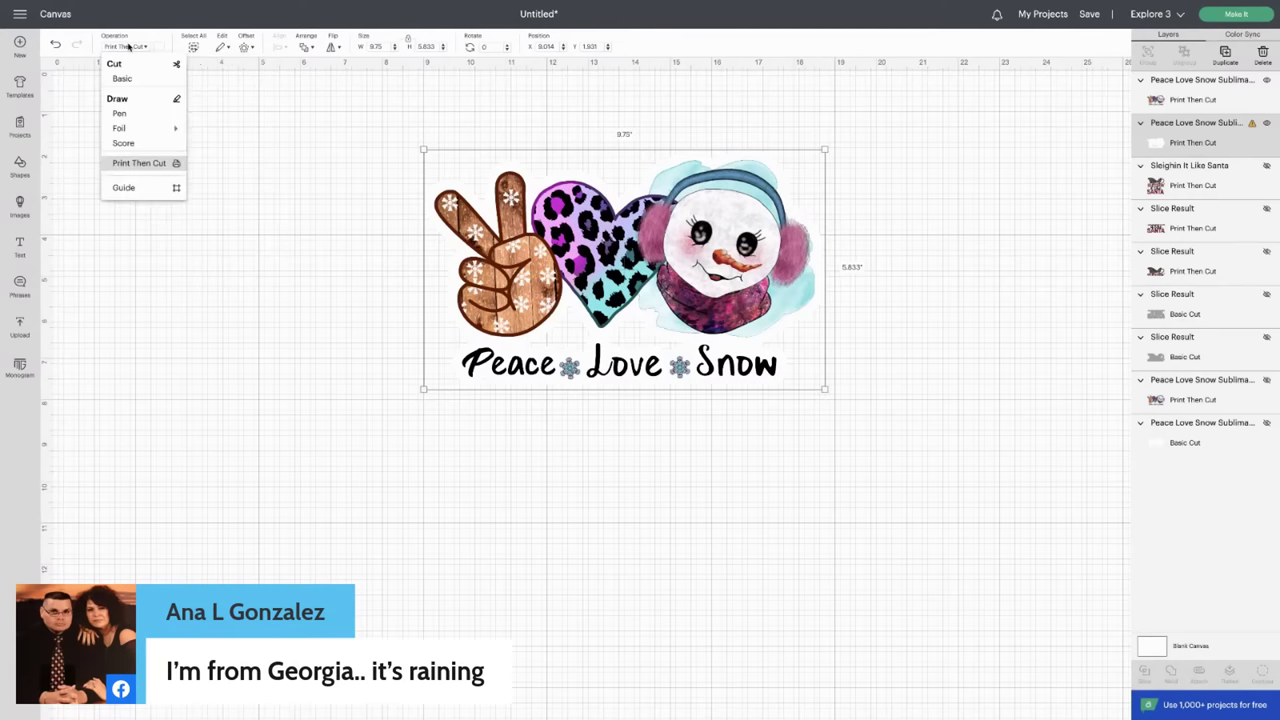
click(134, 79)
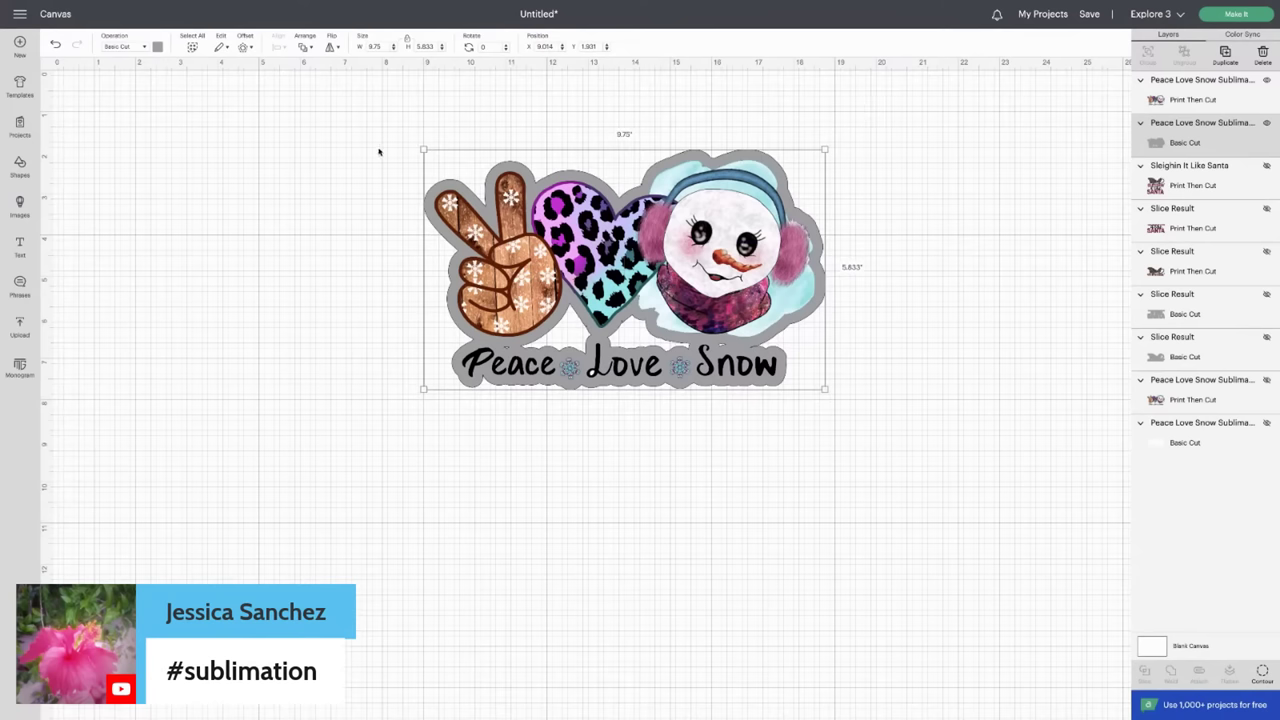
Step: Select the Peace Love Snow image together with its offset and move both to the left side of the canvas
drag(383, 148, 859, 379)
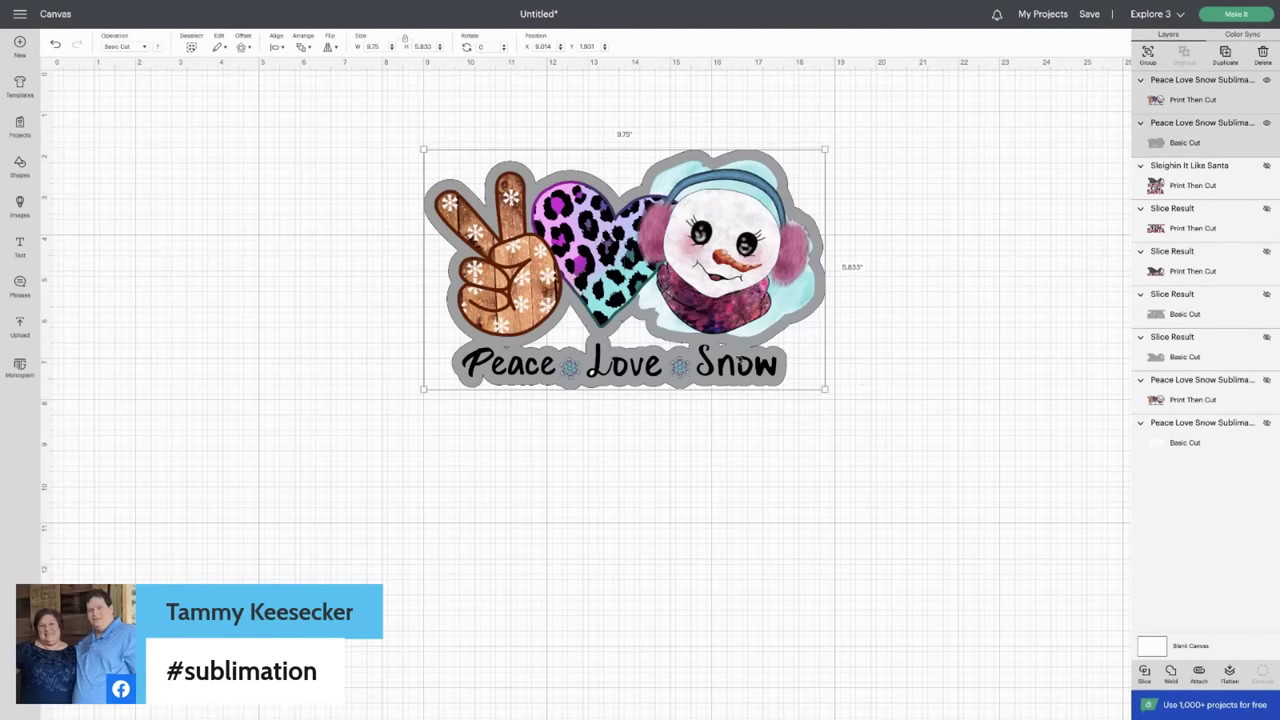
drag(390, 122, 965, 473)
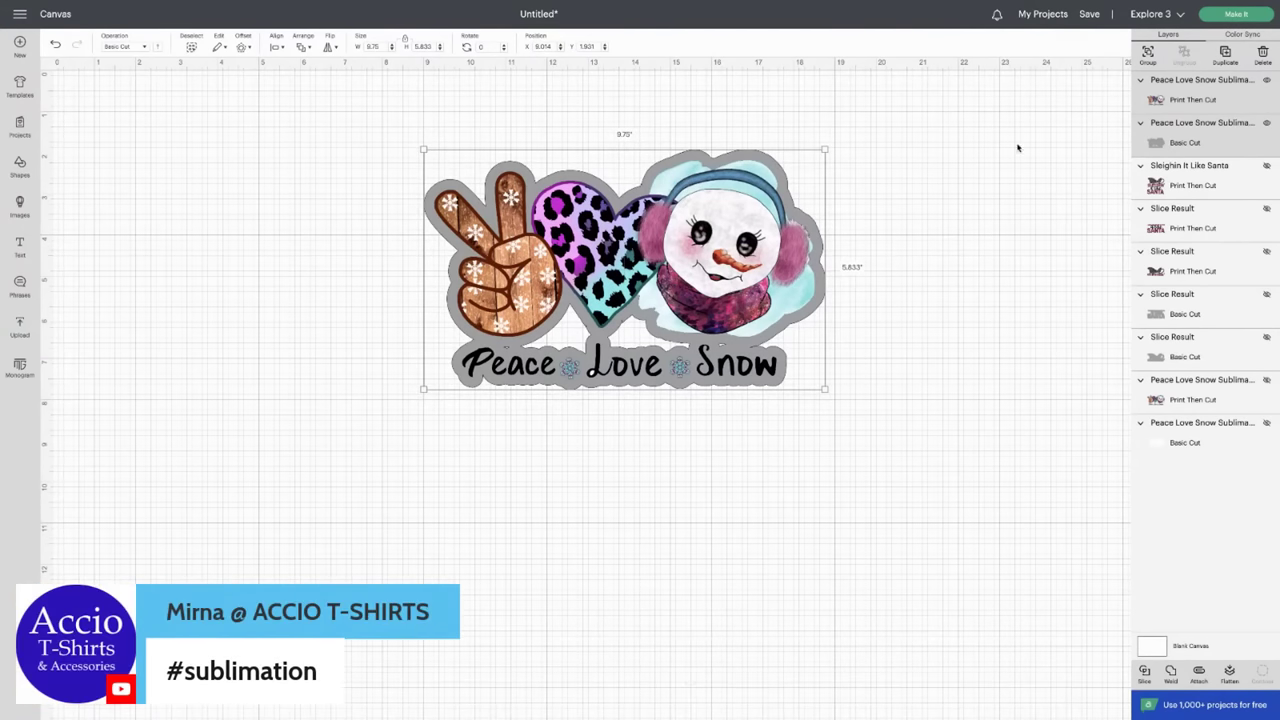
drag(765, 180, 397, 184)
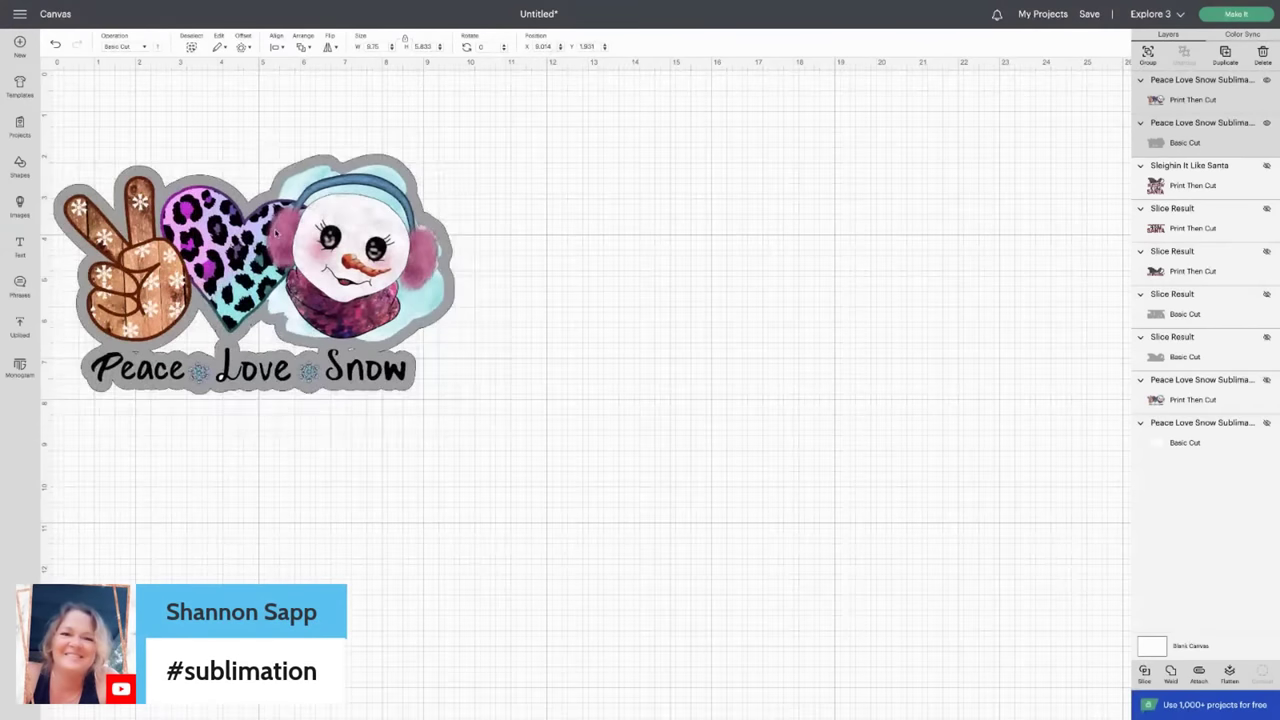
Step: Show the original Sleighin It Like Santa image, set its width to 9.25 in and place it to the right of the snowman design
click(1268, 168)
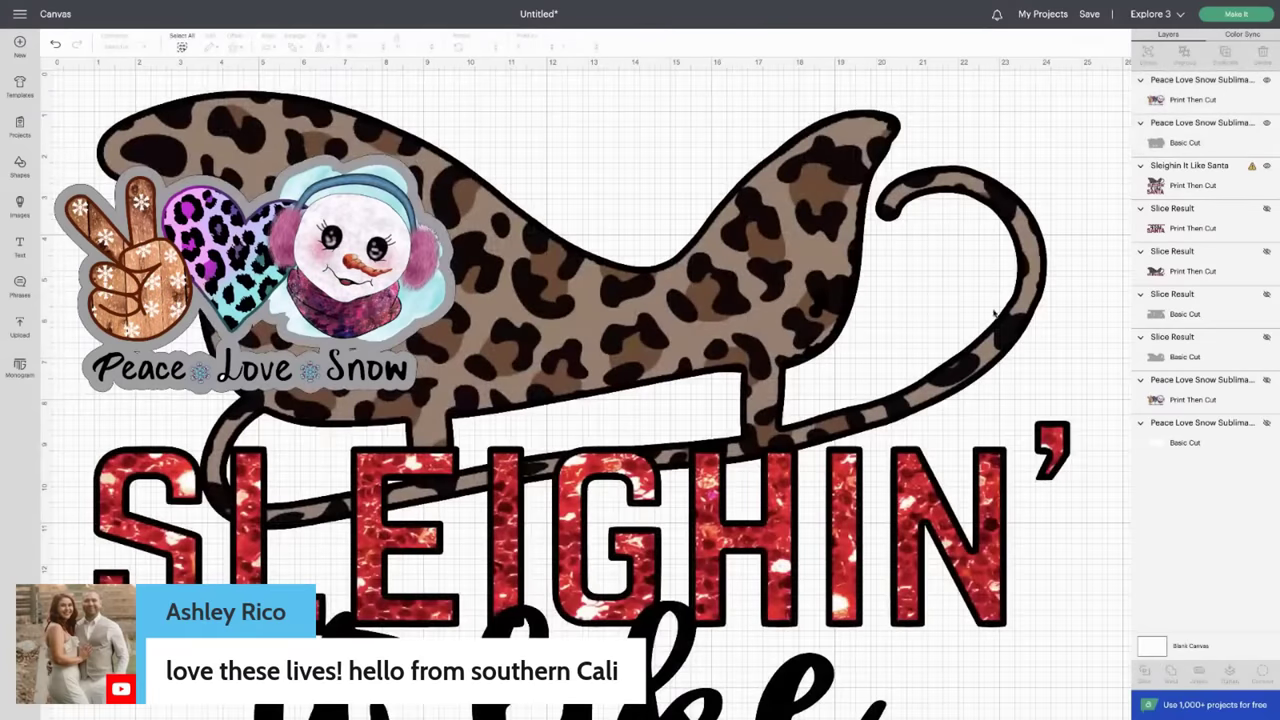
click(765, 324)
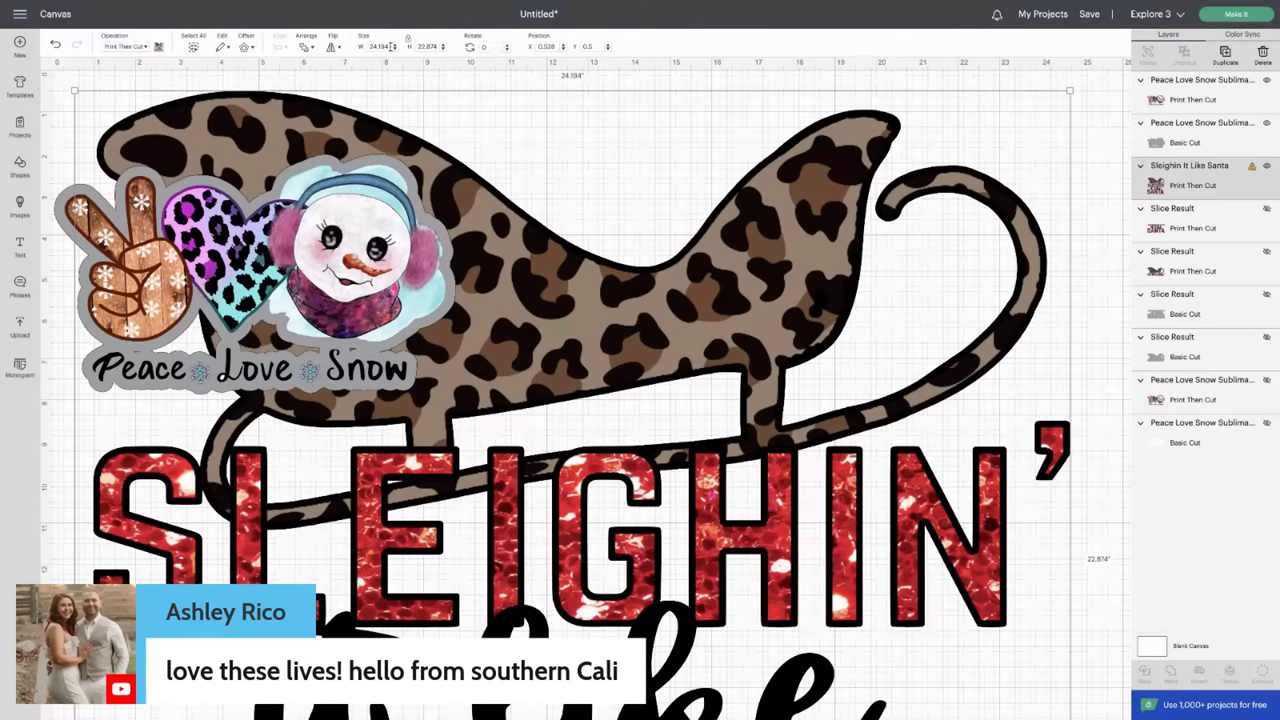
text(9.25)
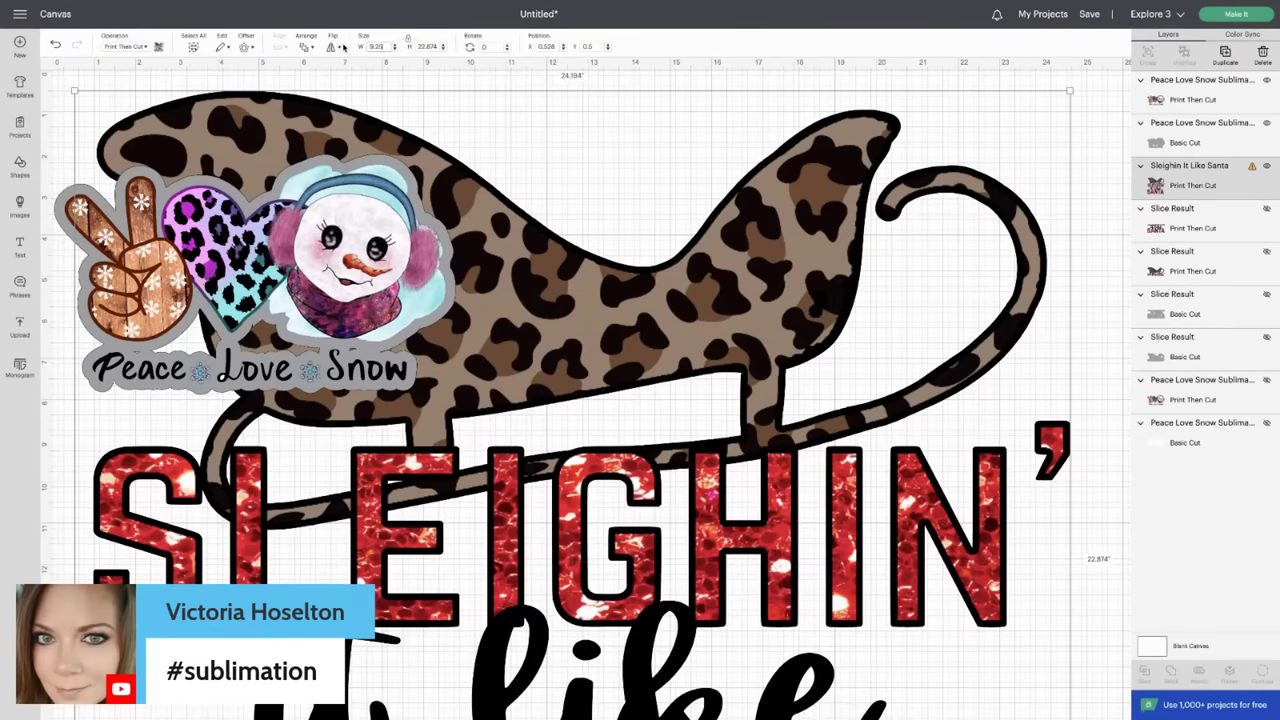
key(Return)
drag(234, 106, 683, 150)
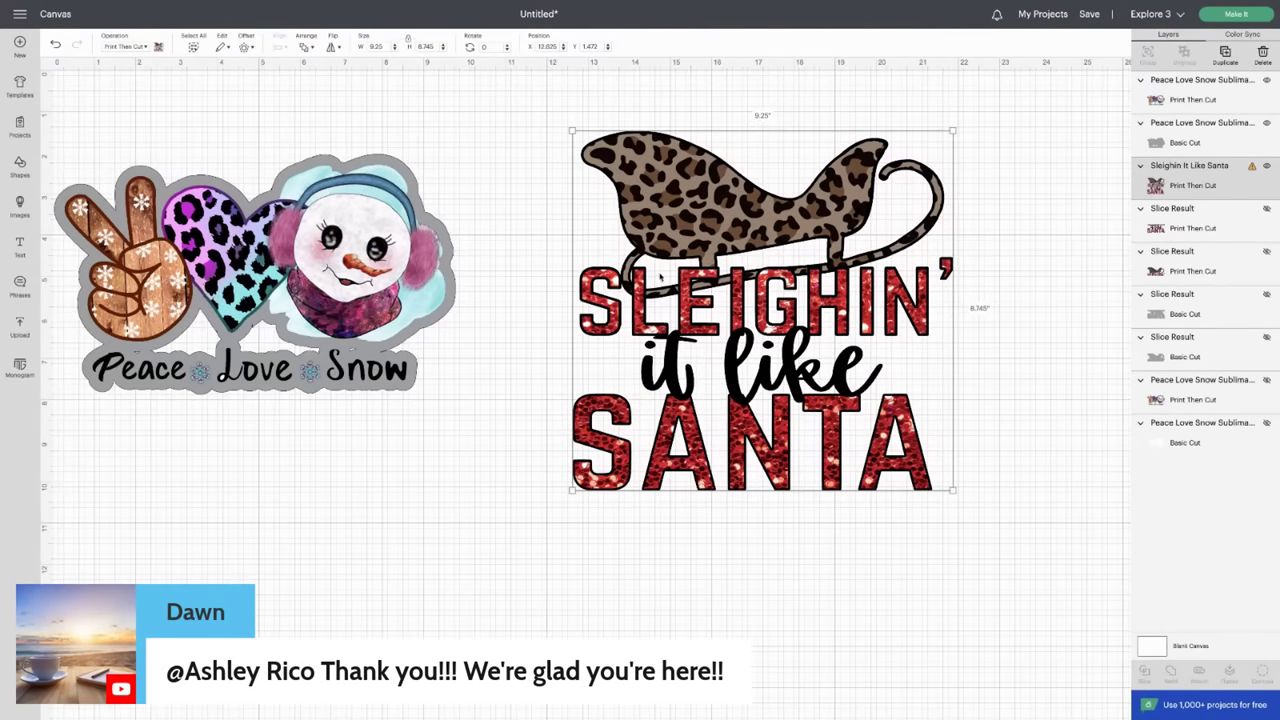
drag(659, 277, 686, 299)
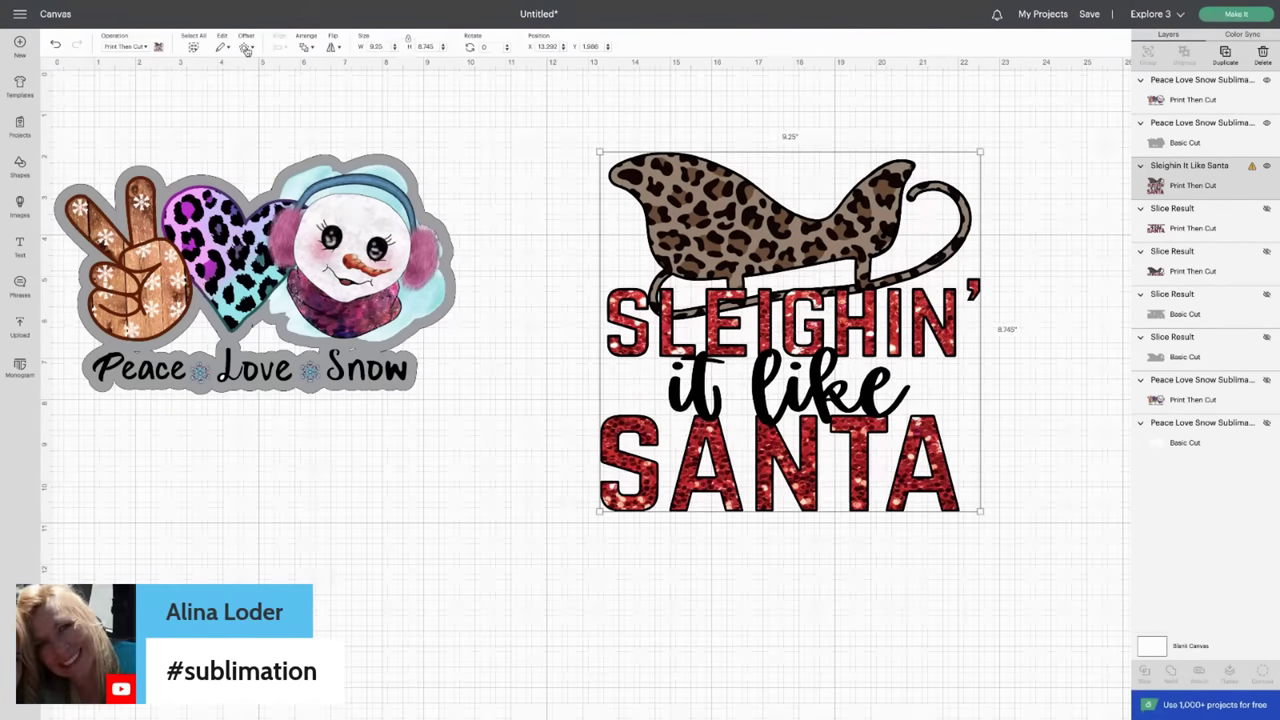
Step: Create a 0.25 in rounded offset around the Sleighin It Like Santa image and change the offset's operation to Basic cut
click(246, 48)
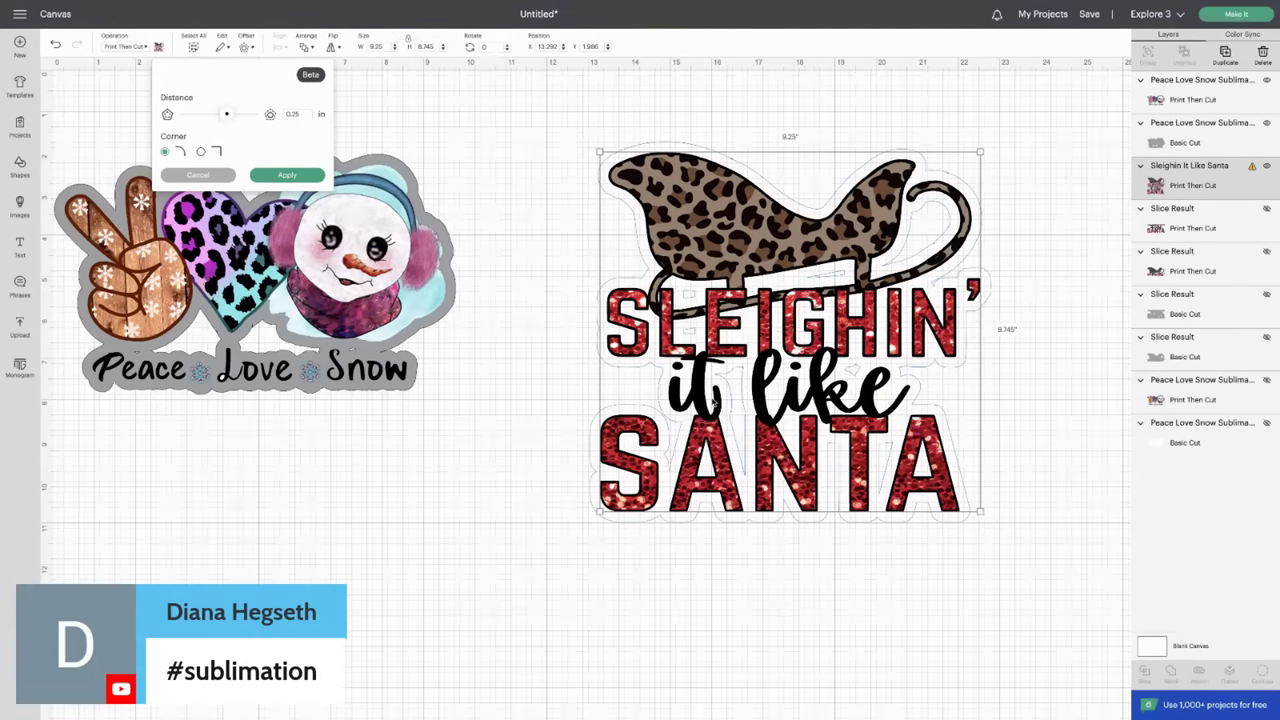
click(286, 176)
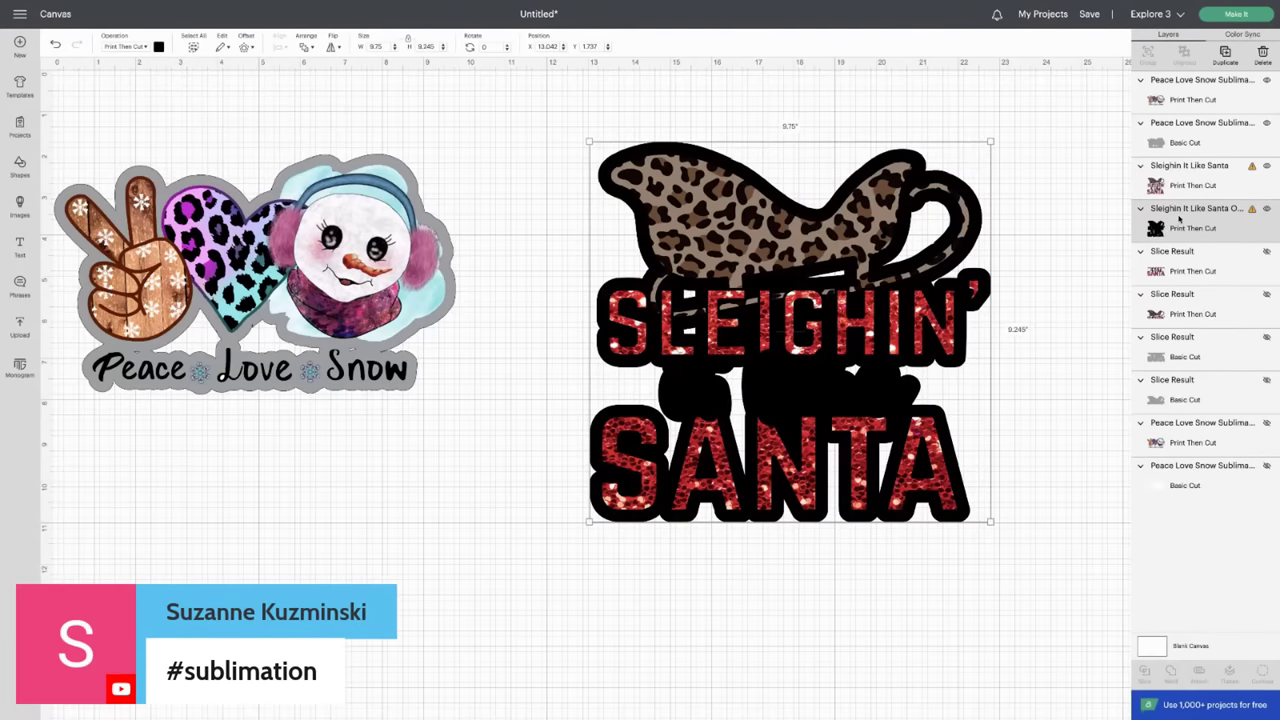
click(120, 49)
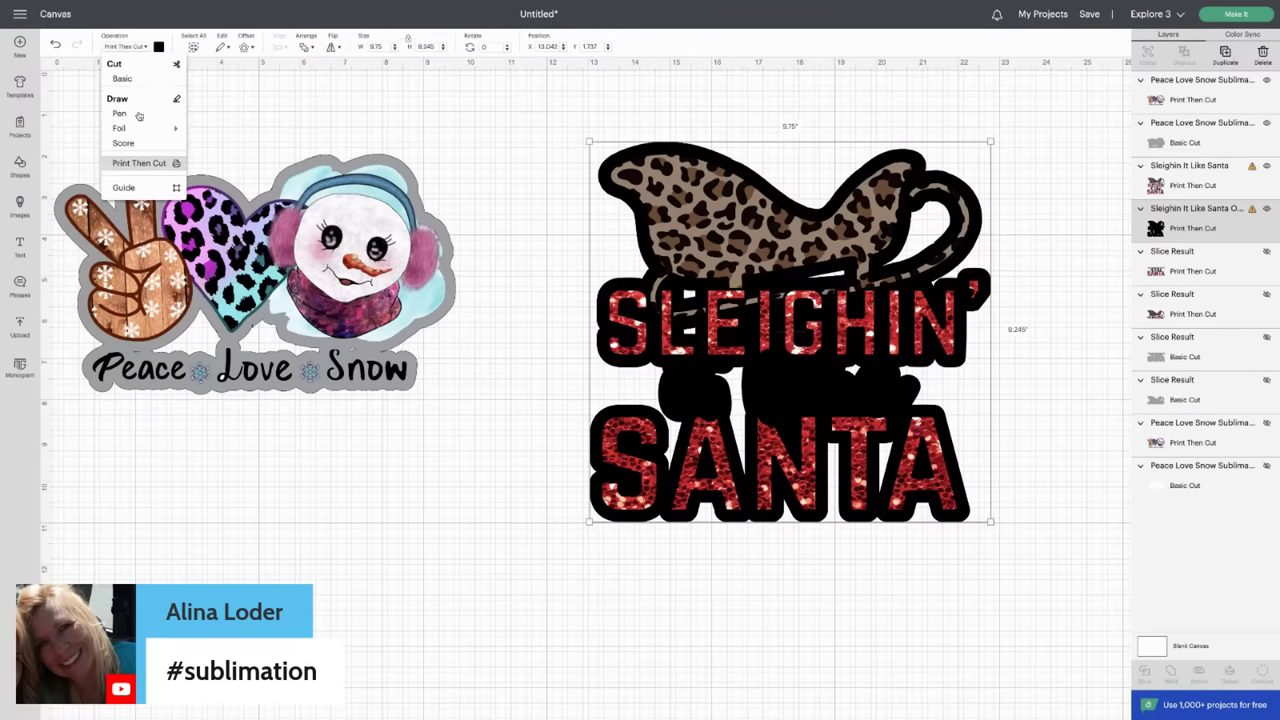
click(133, 77)
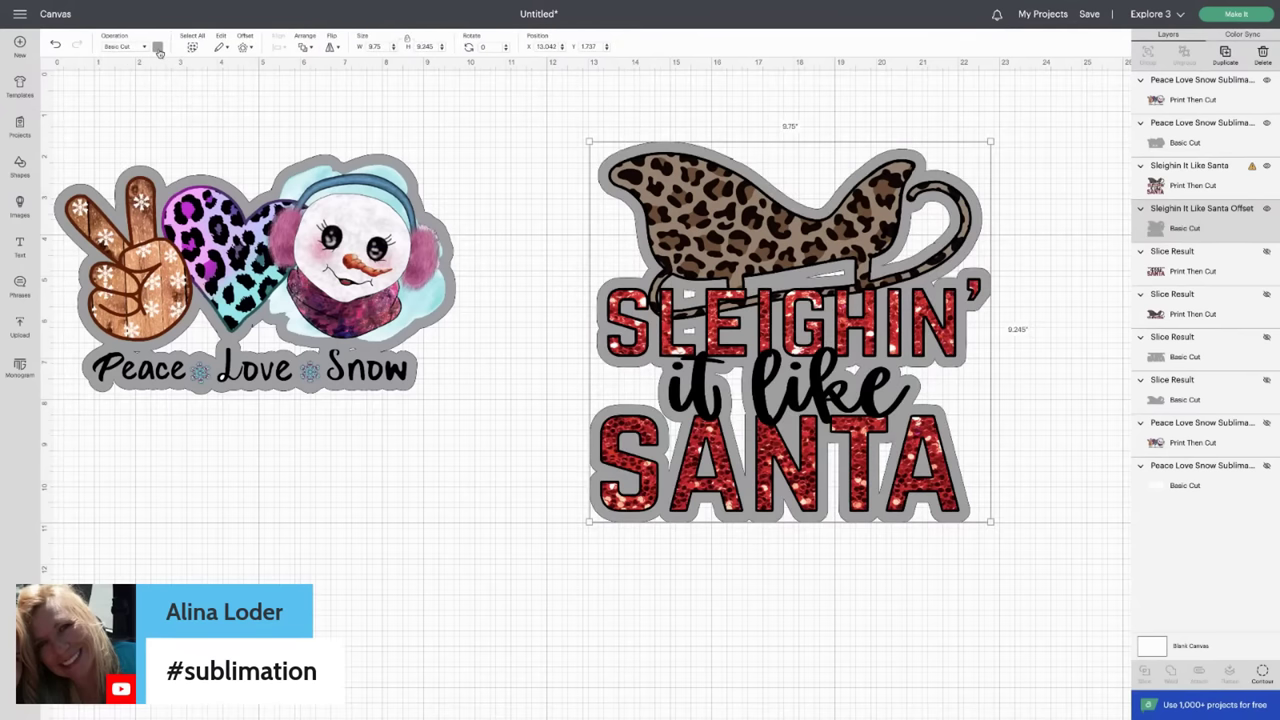
click(157, 48)
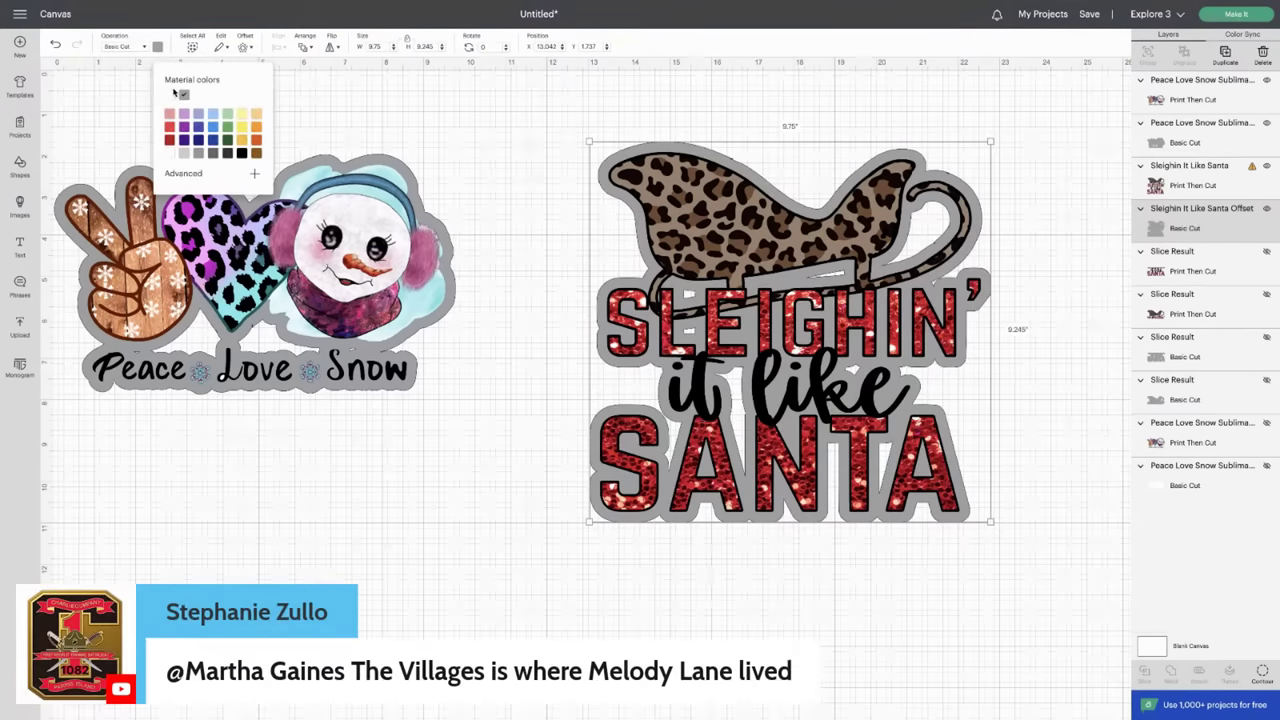
click(455, 109)
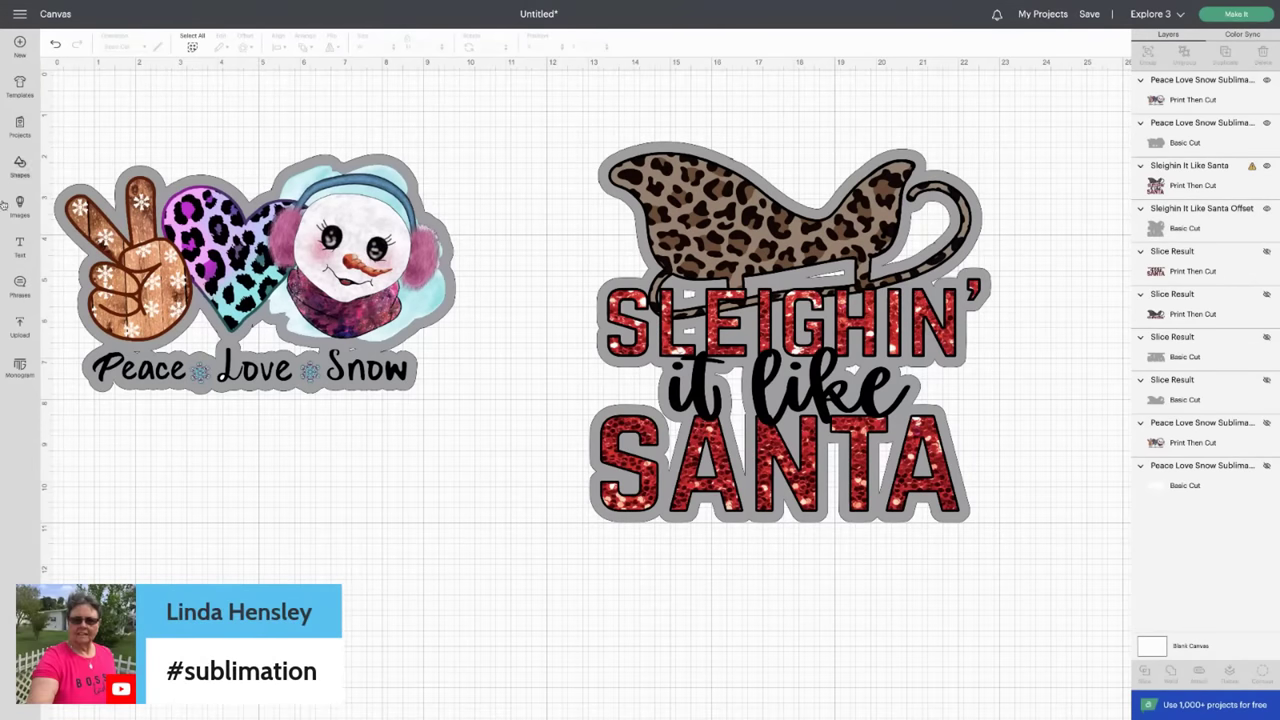
Step: Insert a square and place it left of the word "it", overlapping the S of Sleighin', at about X 12.6, Y 6.1
click(18, 165)
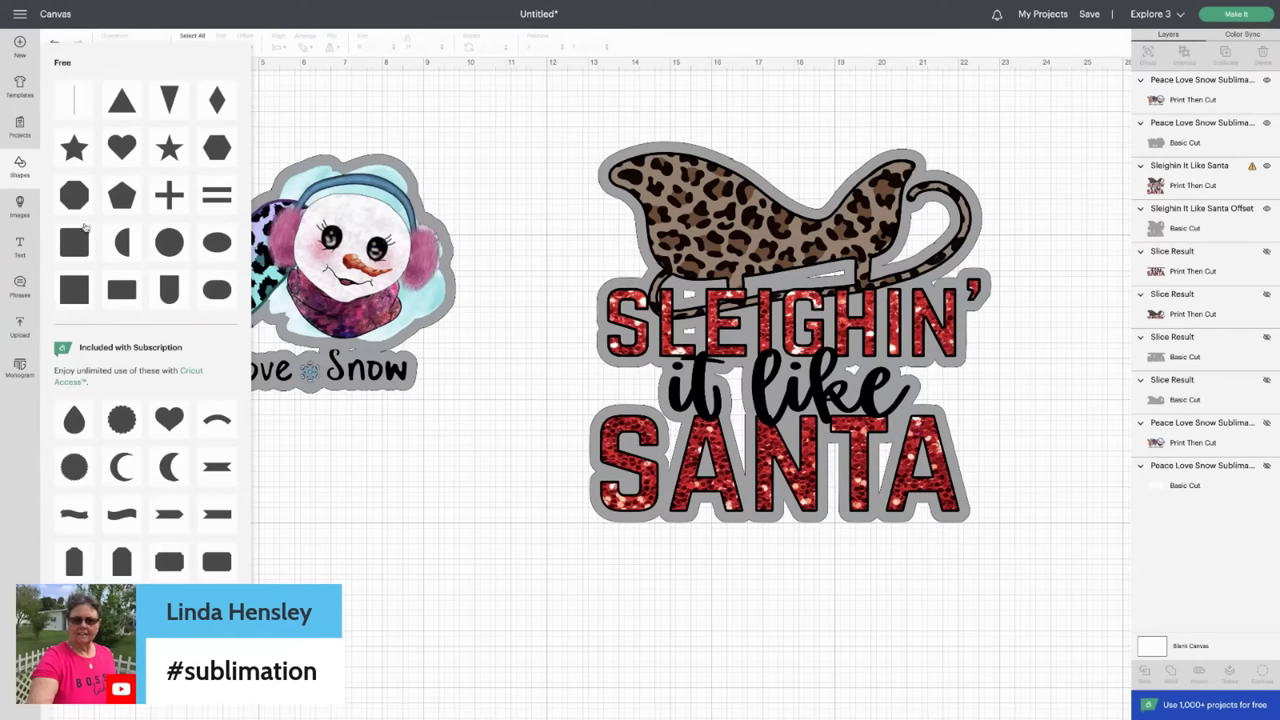
click(82, 296)
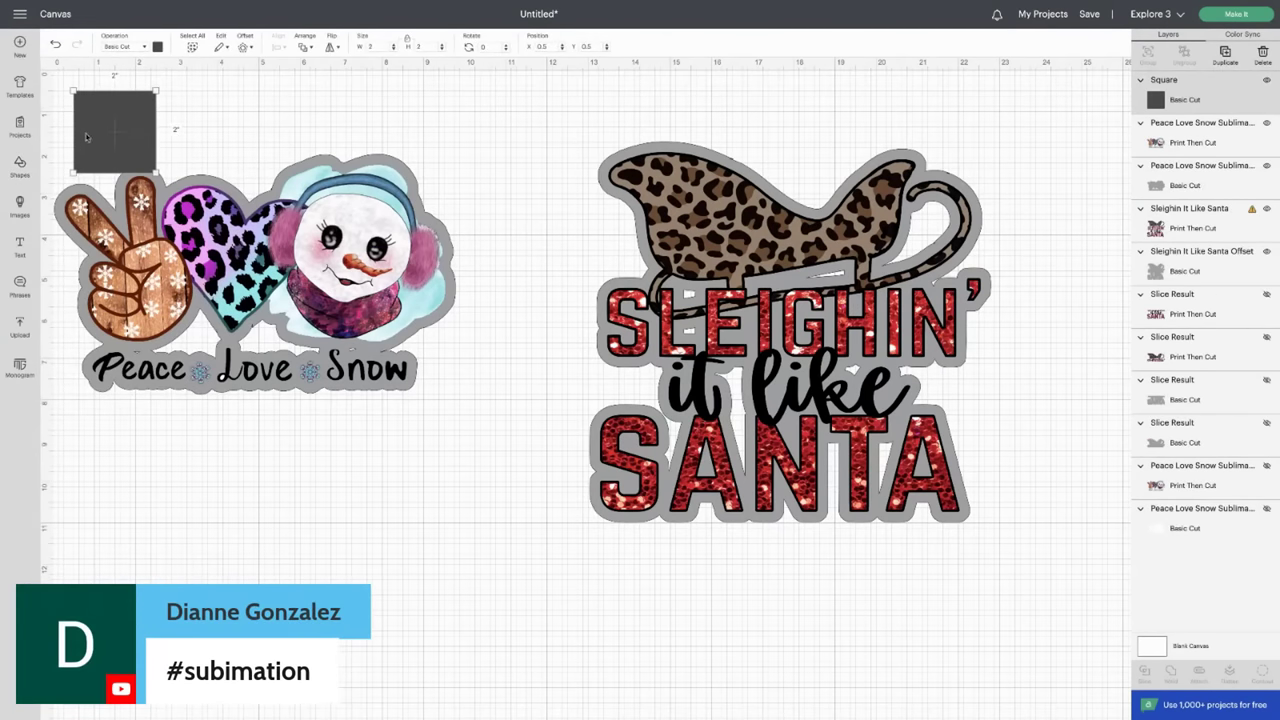
drag(105, 149, 598, 352)
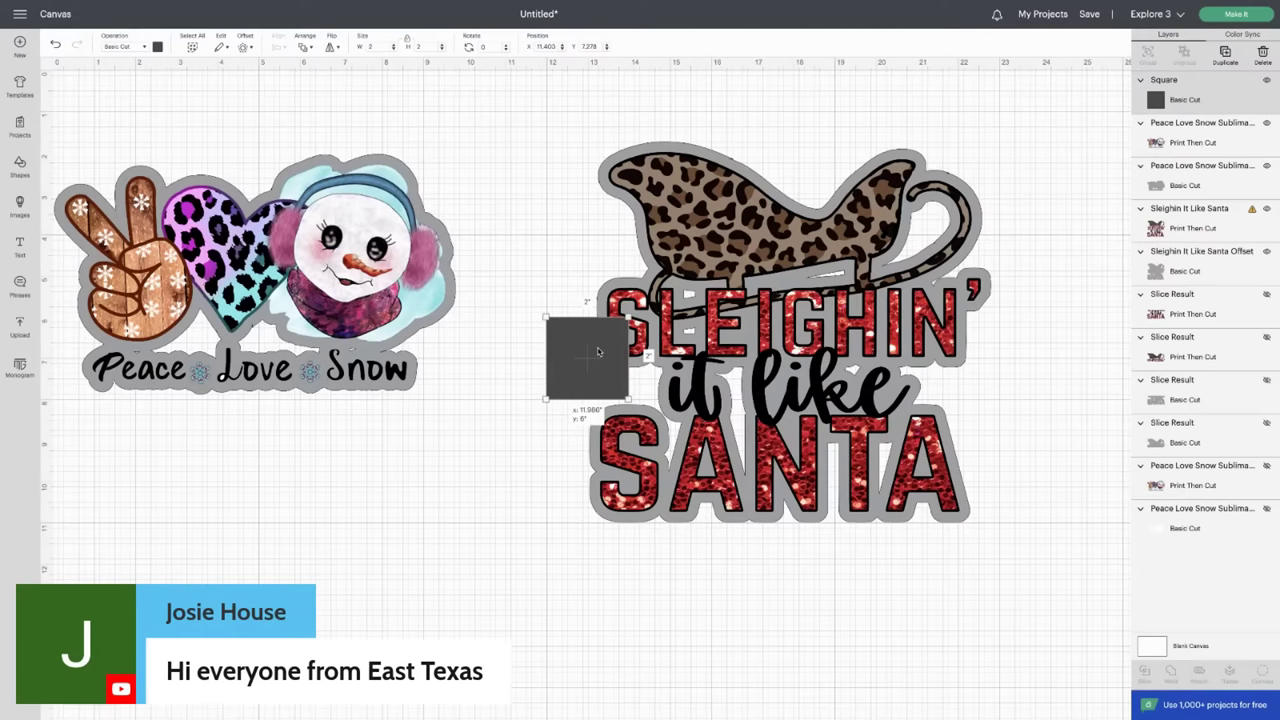
drag(598, 351, 598, 353)
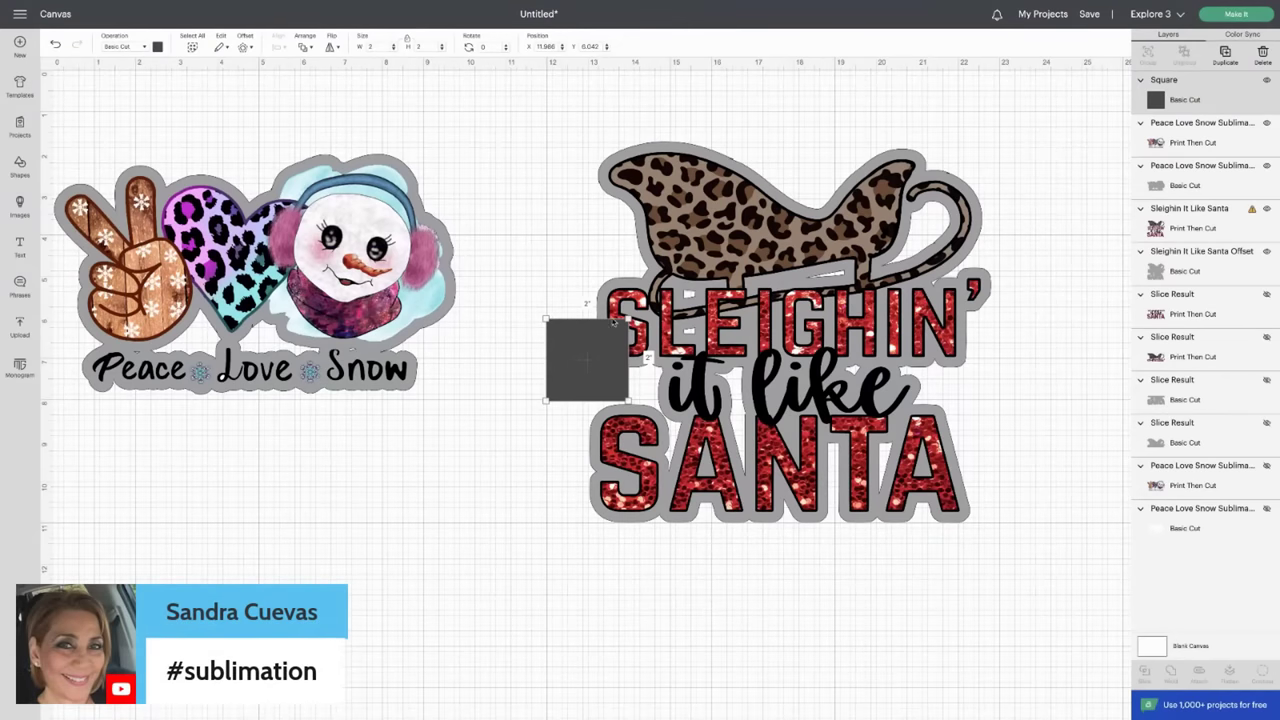
drag(580, 360, 613, 316)
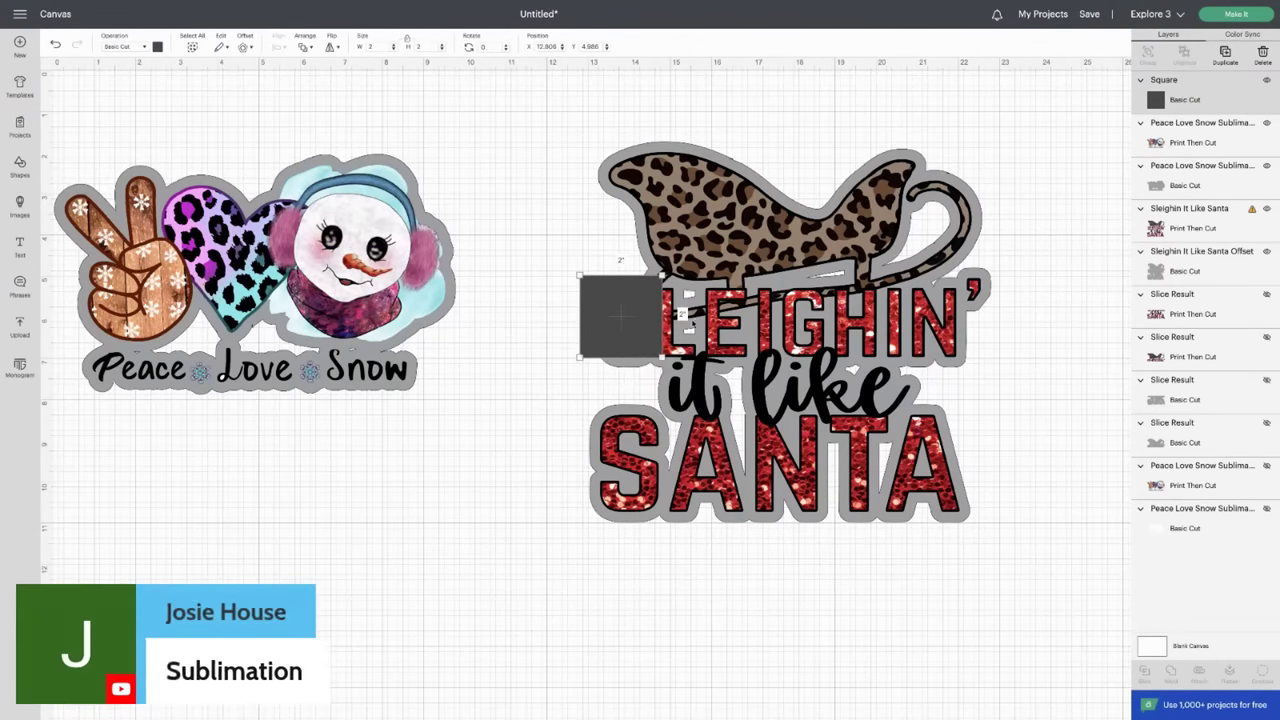
click(520, 610)
drag(592, 328, 585, 374)
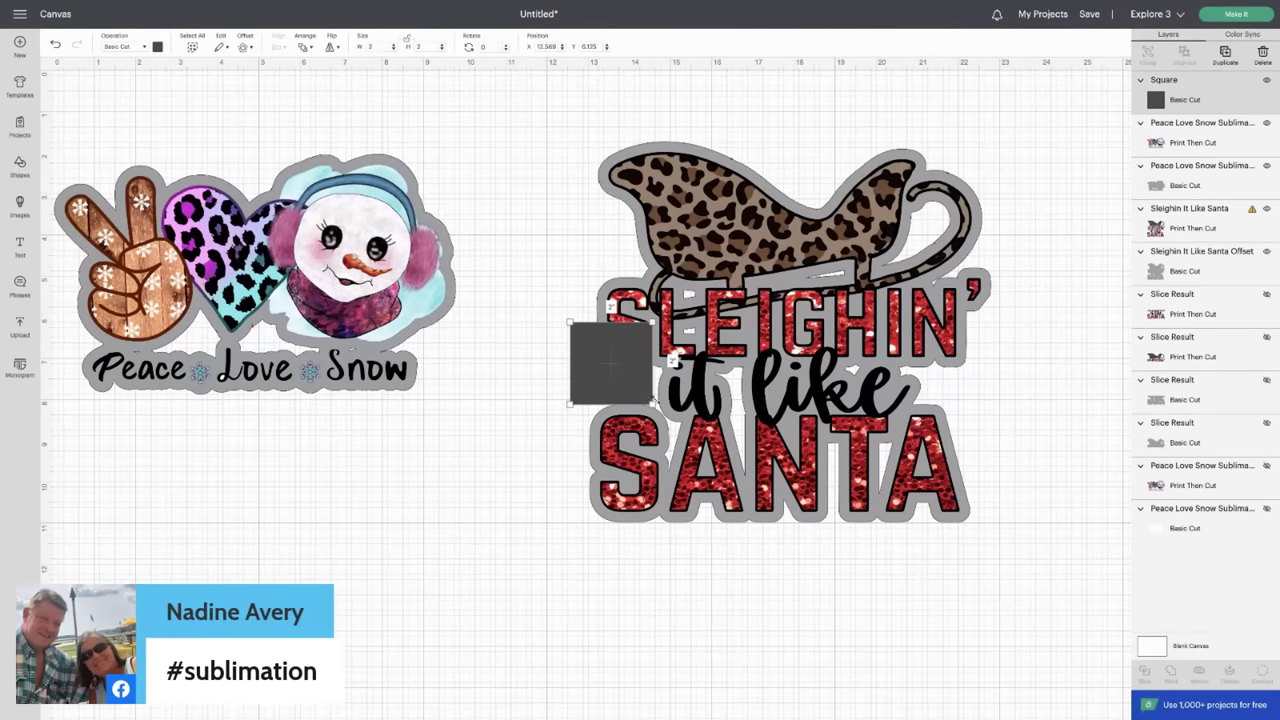
Step: Stretch the square to 10.625 by 5.486 in over the lower part of the Sleighin' design and slice the Sleighin It Like Santa image with it
drag(653, 404, 1008, 548)
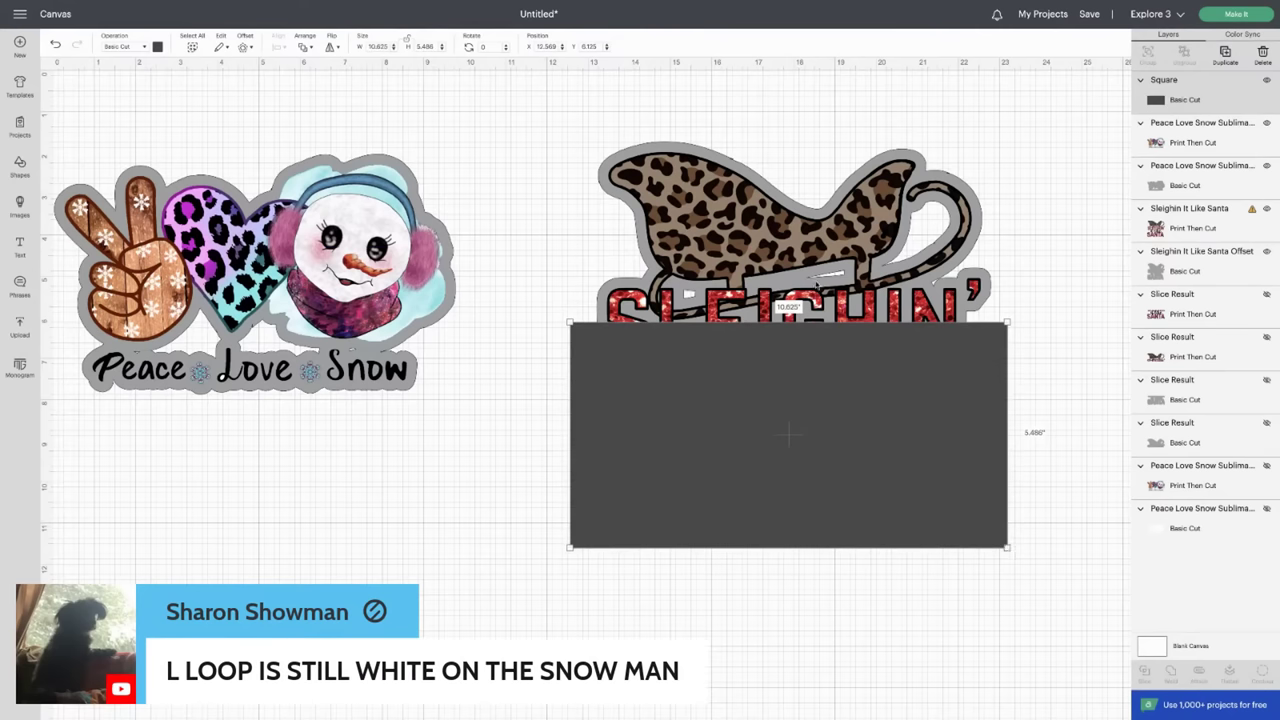
click(1177, 240)
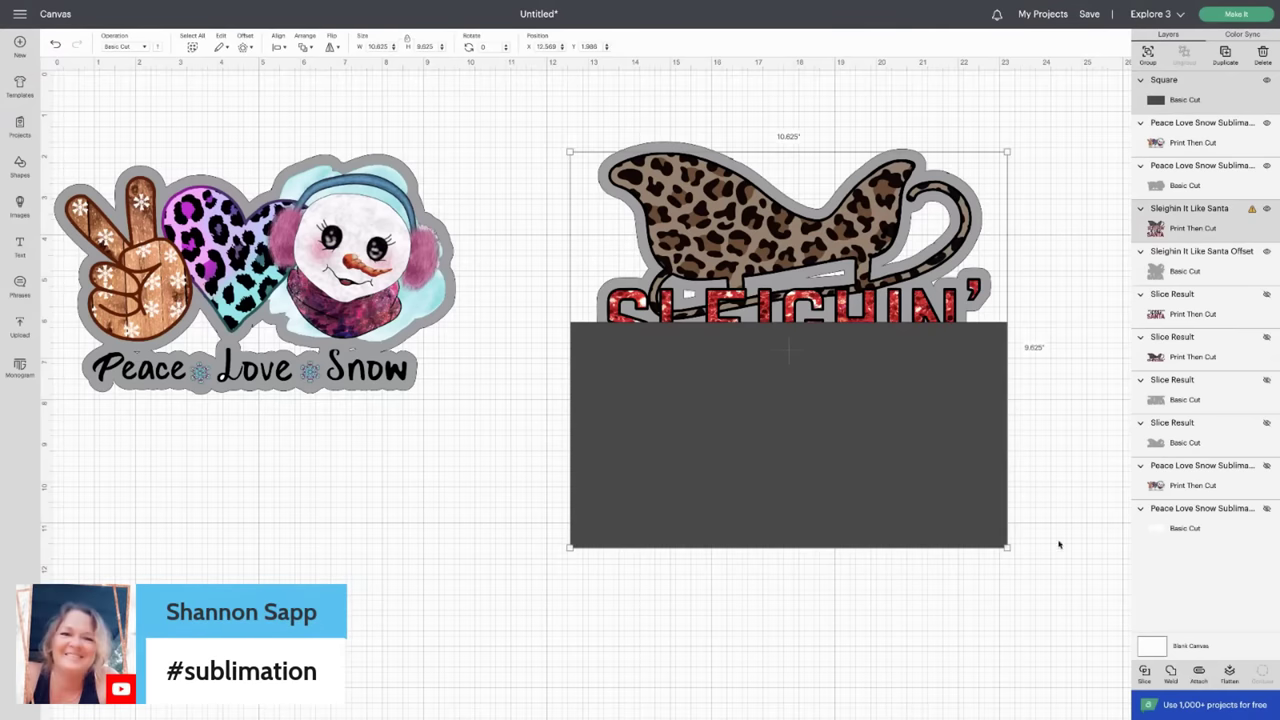
click(1143, 672)
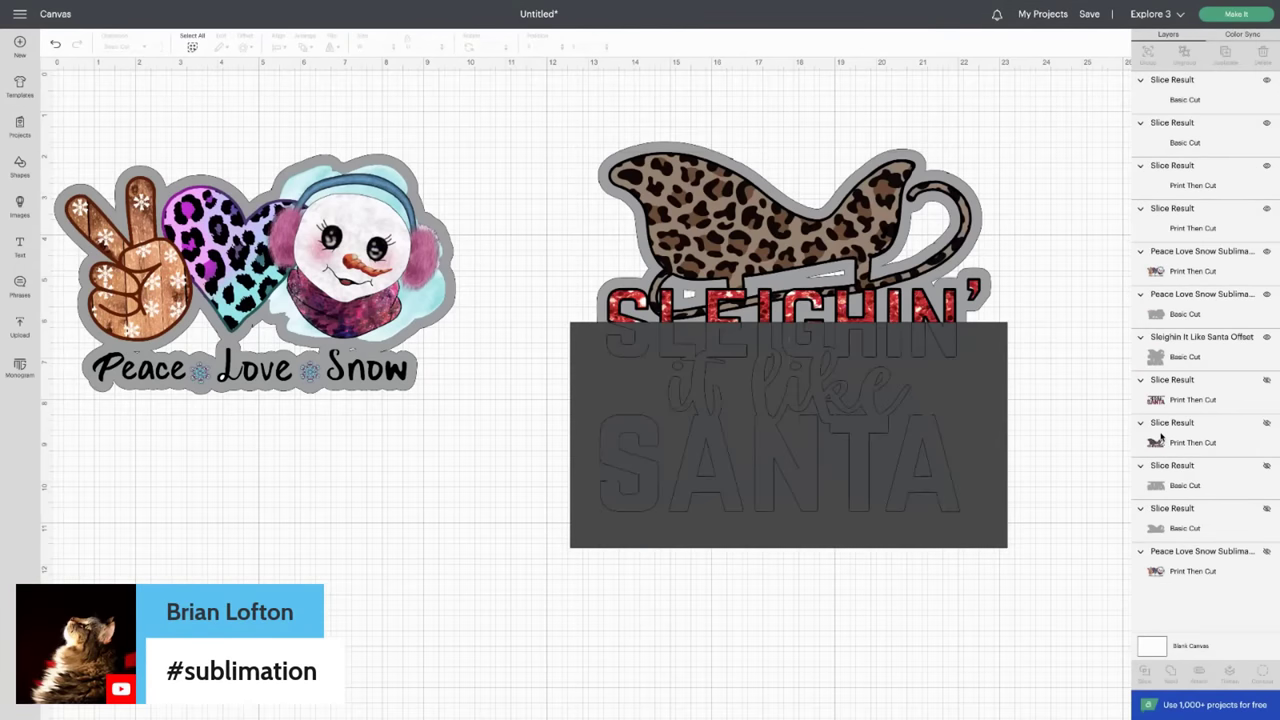
Step: Weld the two dark Basic Cut slice results back into one rectangle and hide all its contours
click(1168, 104)
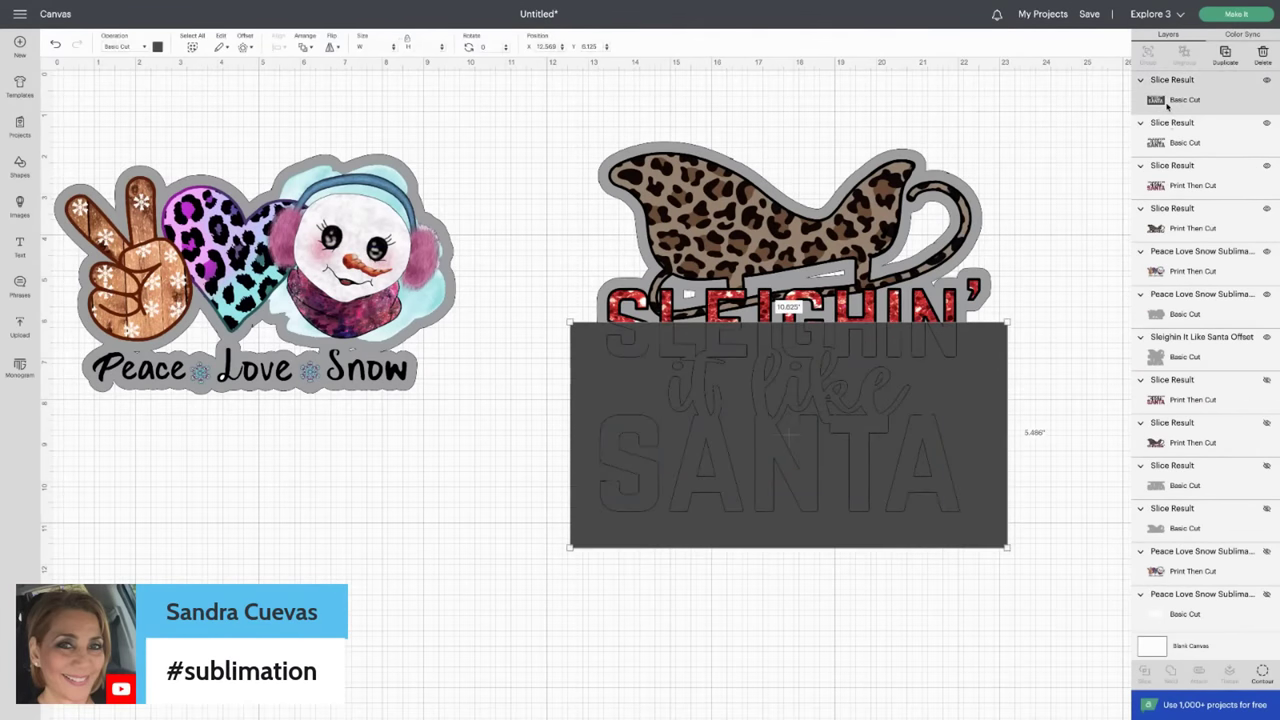
shift+click(1174, 128)
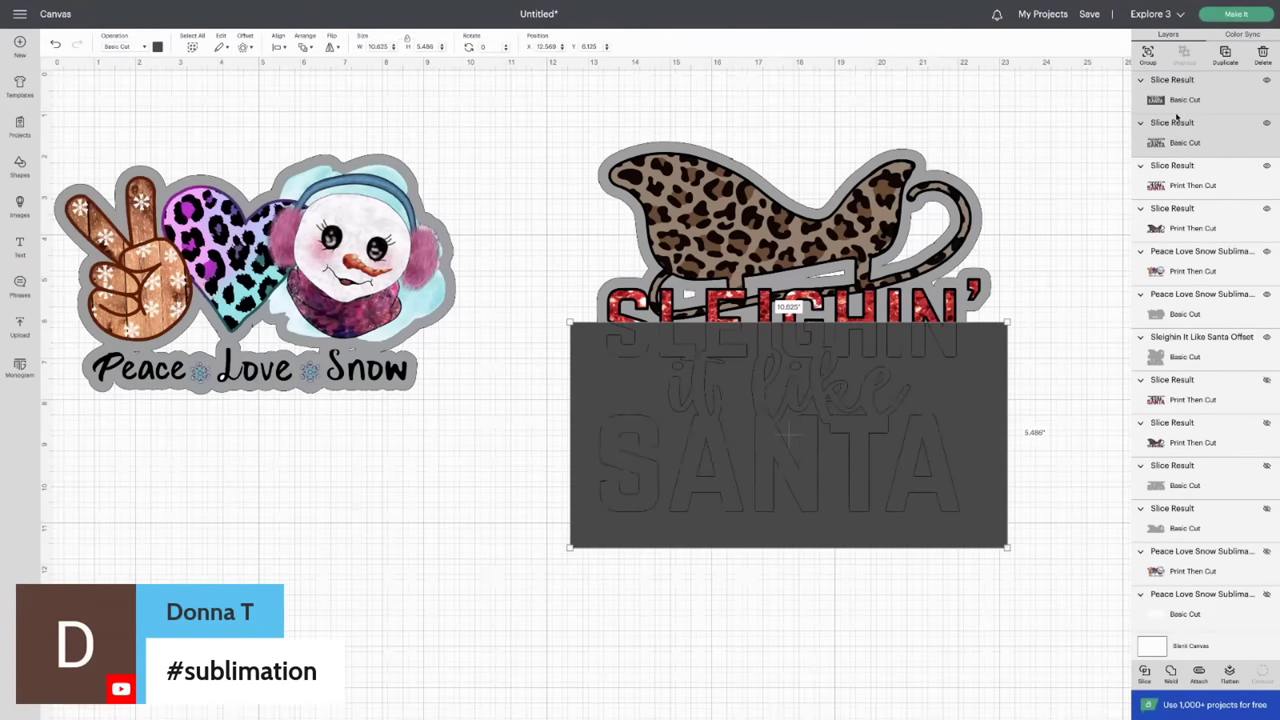
click(1171, 675)
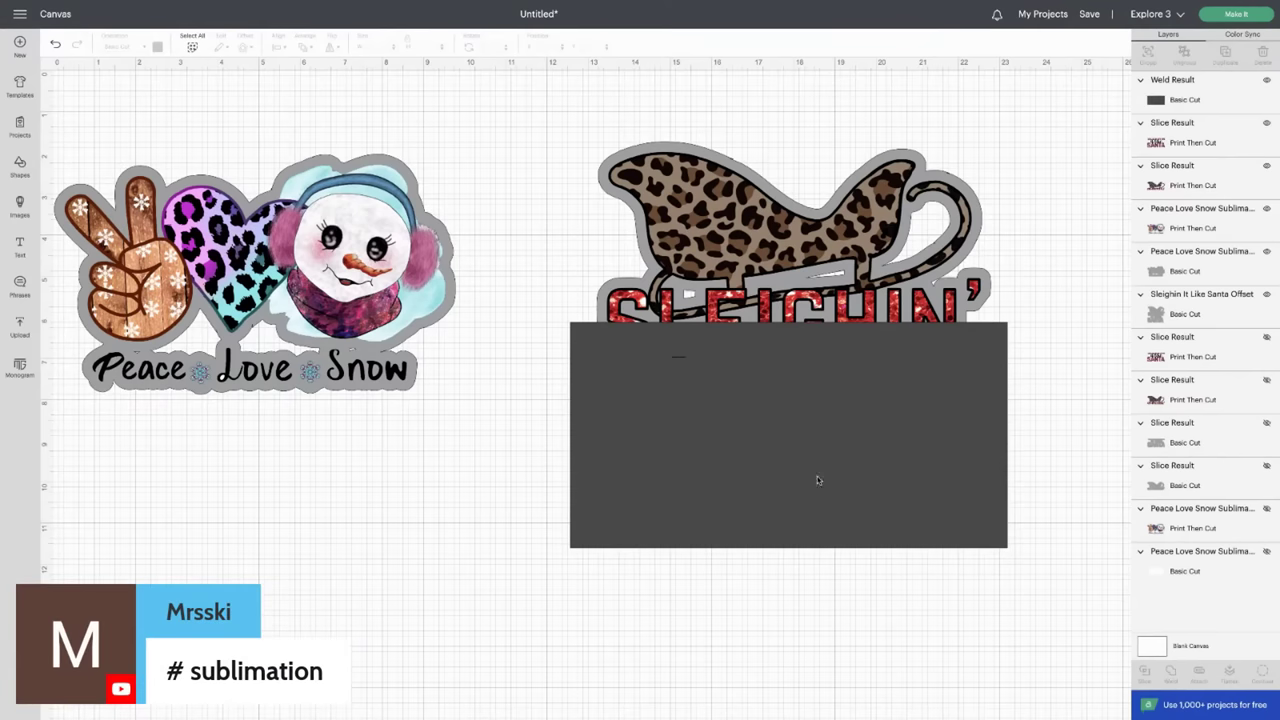
click(866, 511)
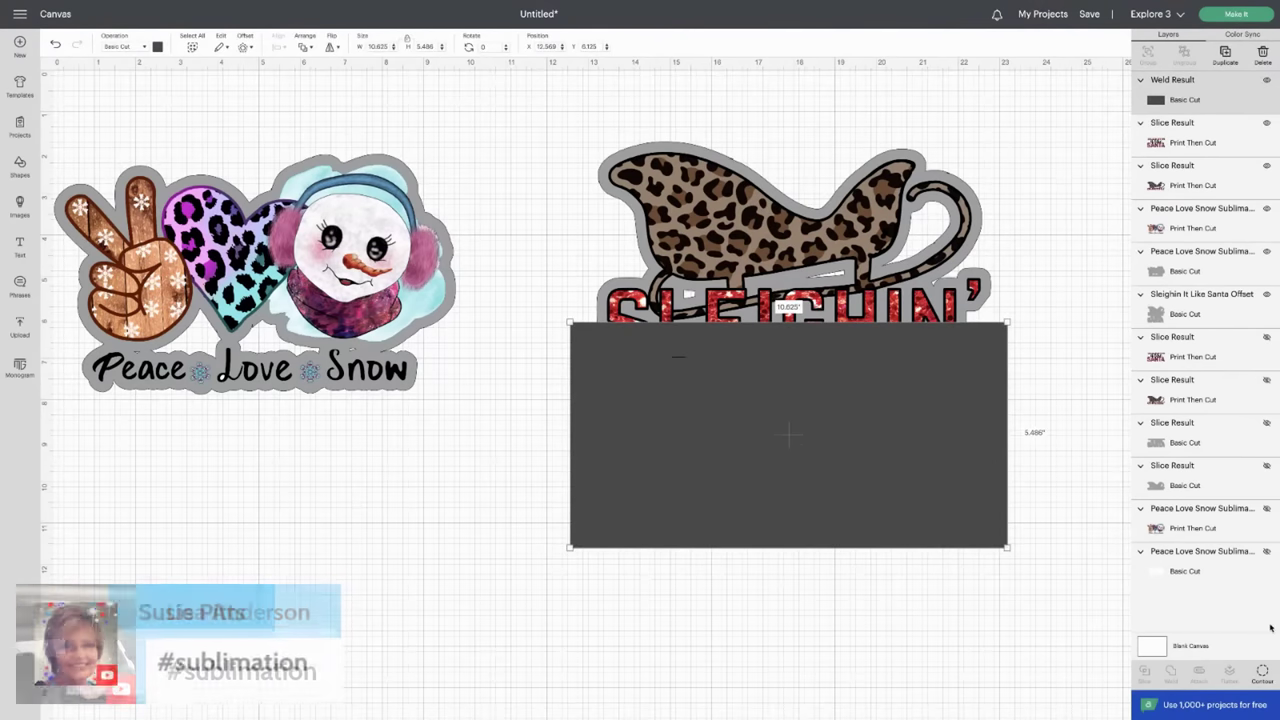
click(1262, 672)
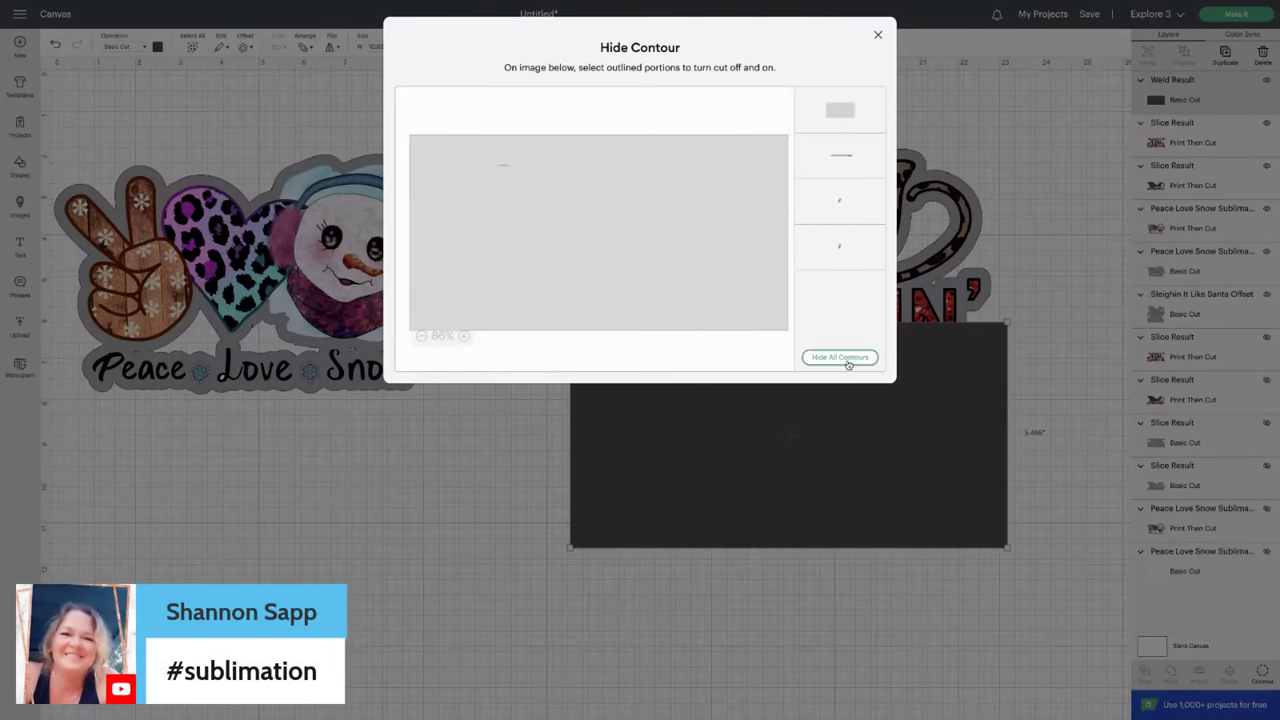
click(876, 38)
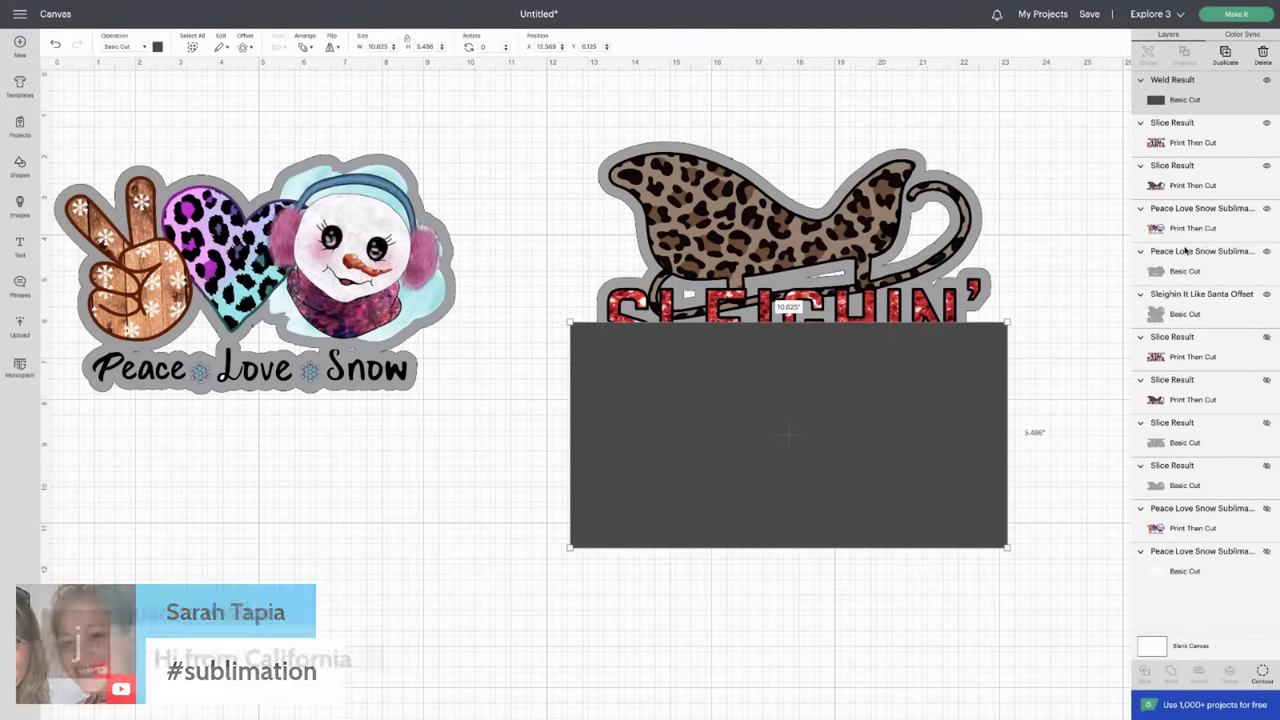
Step: Slice the Sleighin It Like Santa offset with the welded rectangle
click(1187, 305)
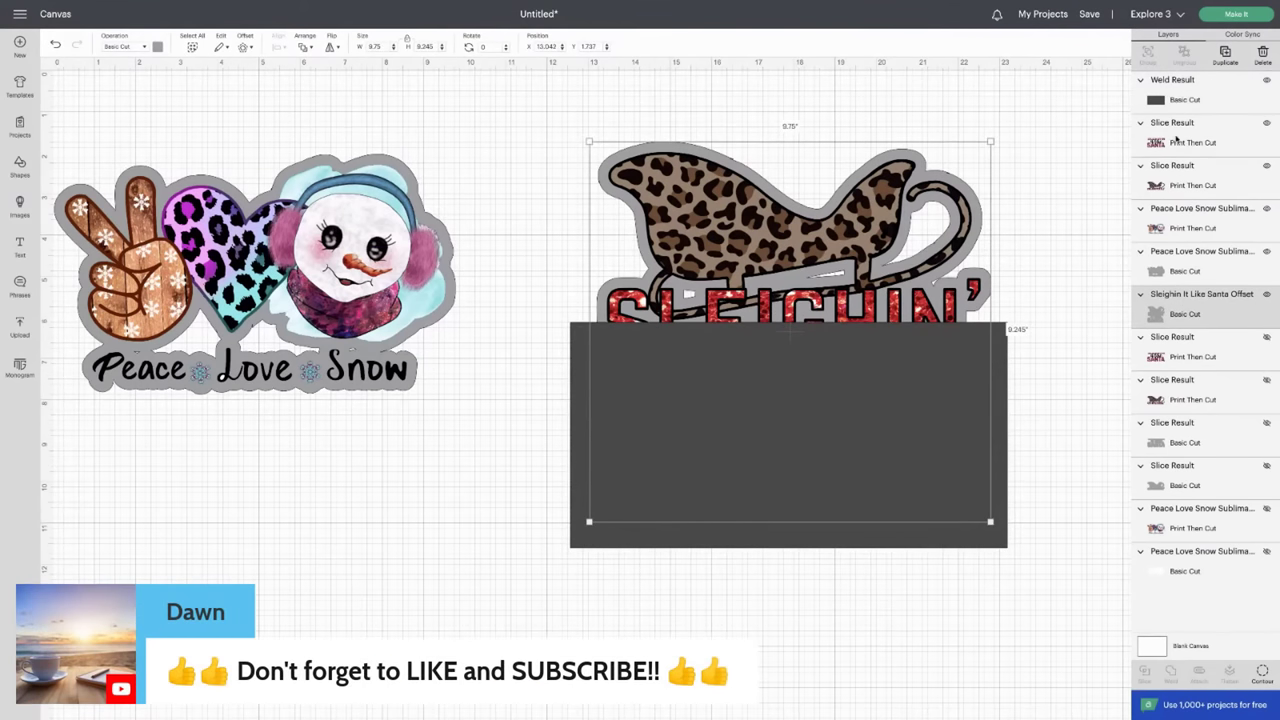
shift+click(1170, 100)
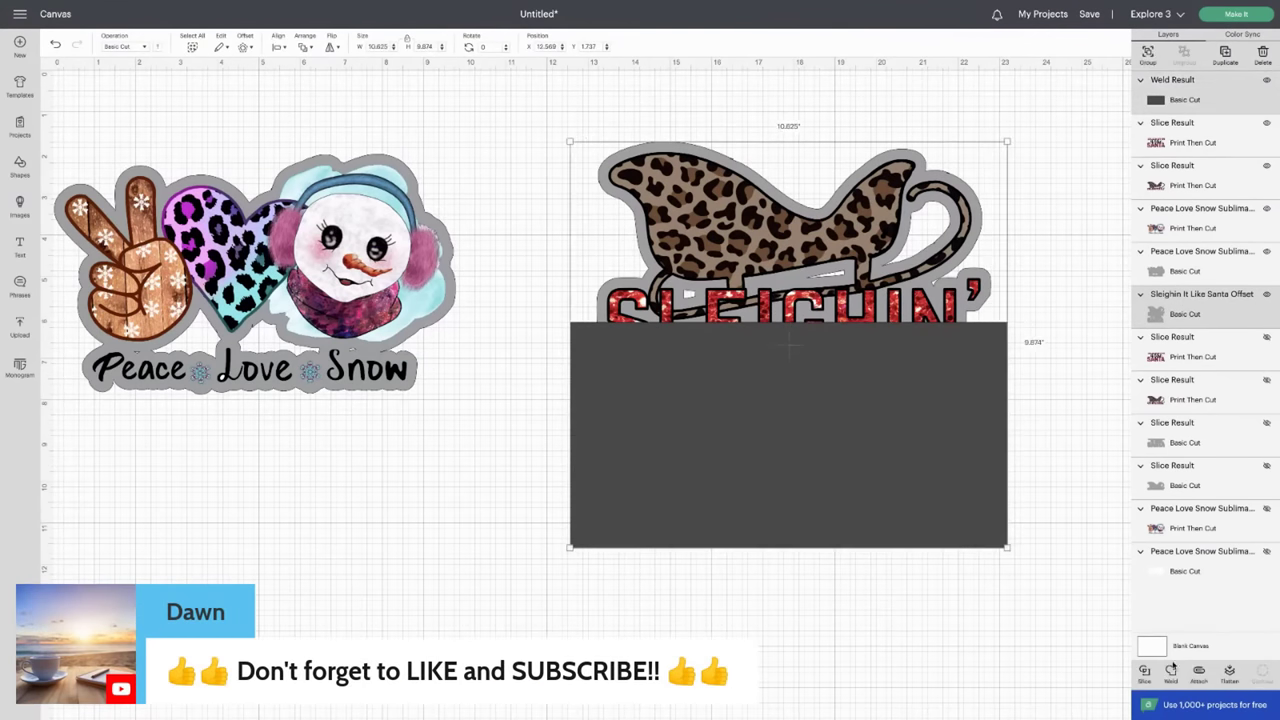
click(1148, 675)
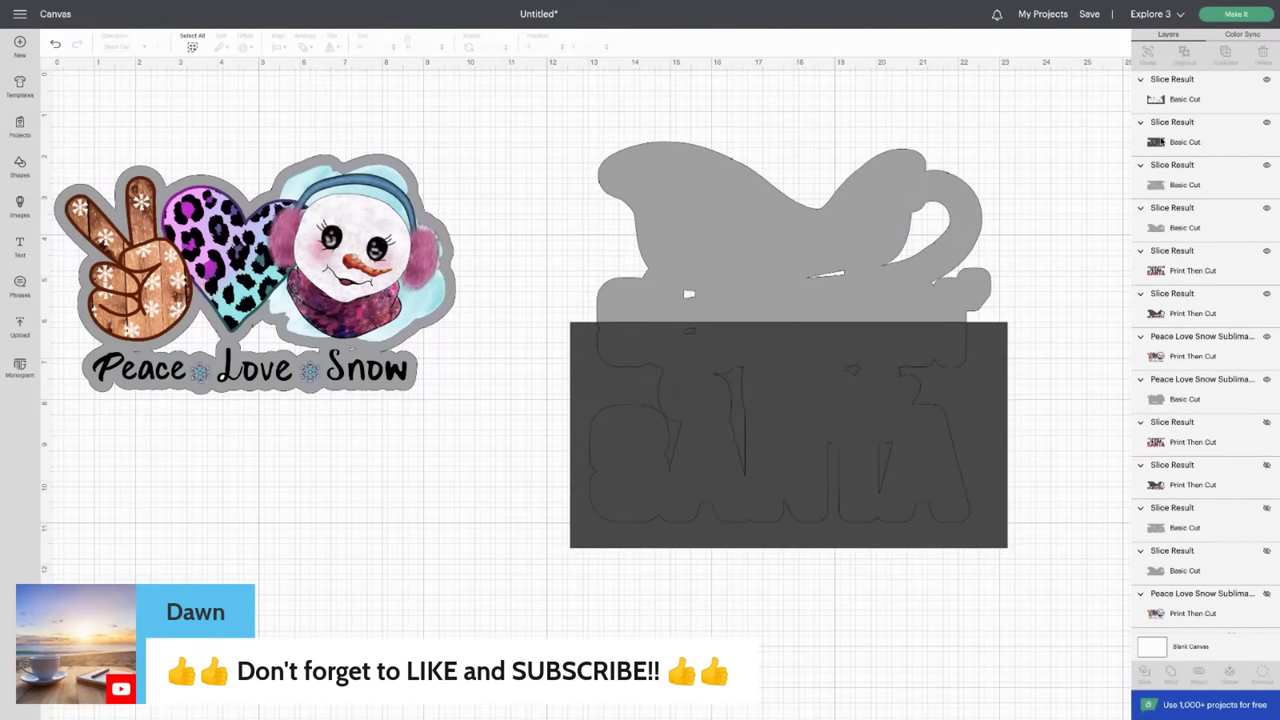
Step: Delete the two dark leftover slice pieces, keeping the two grey halves of the offset
click(1179, 100)
key(Delete)
click(1175, 122)
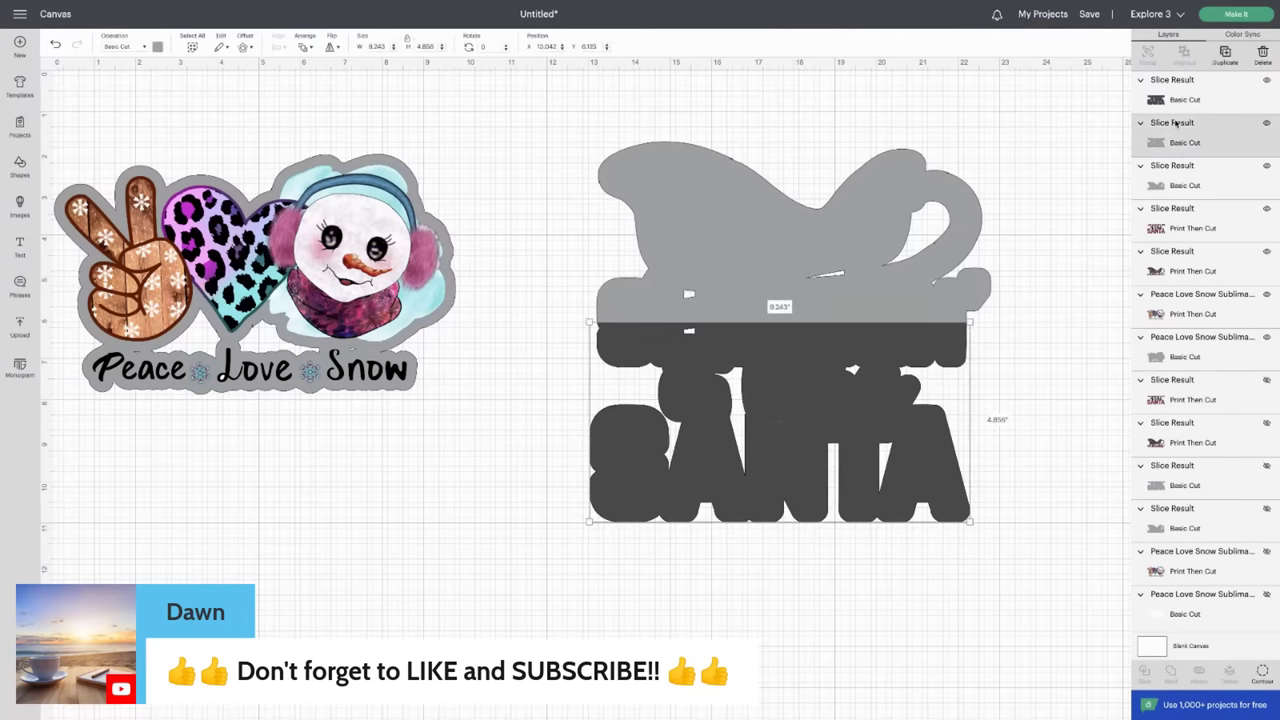
click(1175, 104)
key(Delete)
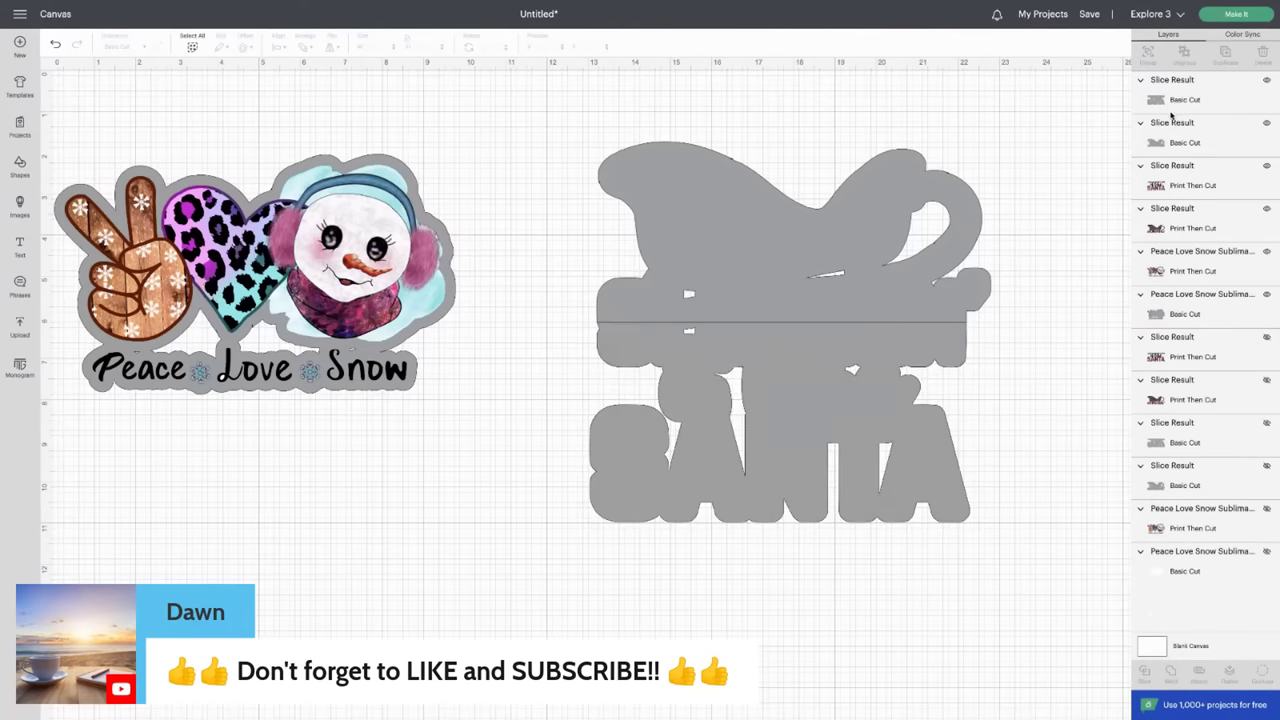
Step: Send both grey offset halves backward twice, behind the printed halves, and move the sleigh half slightly up to about Y 1.54
click(1180, 102)
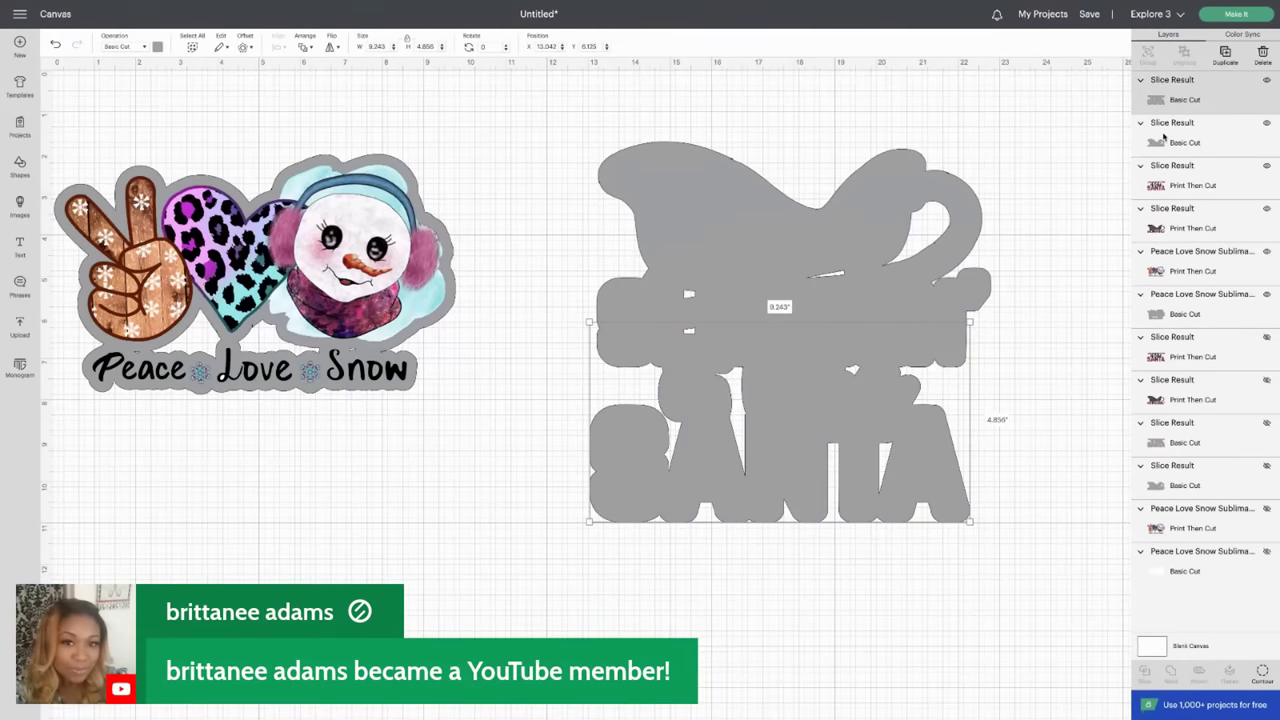
click(1163, 137)
click(716, 136)
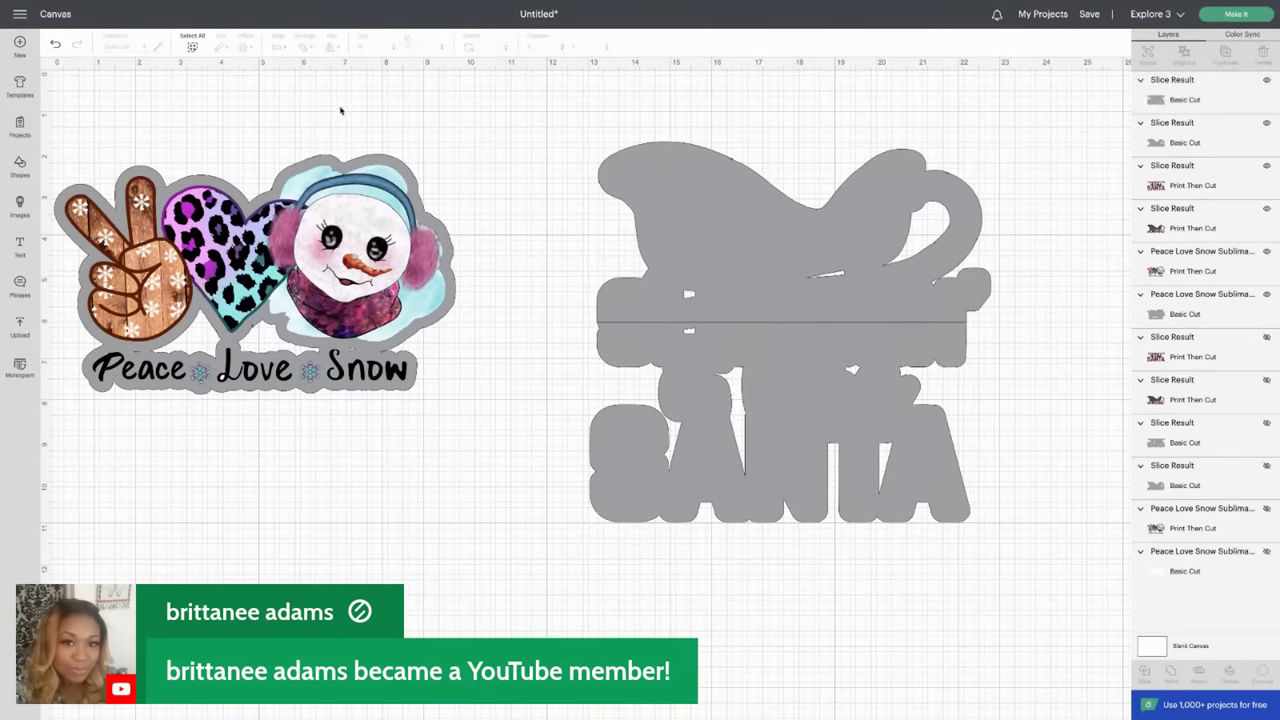
click(1184, 100)
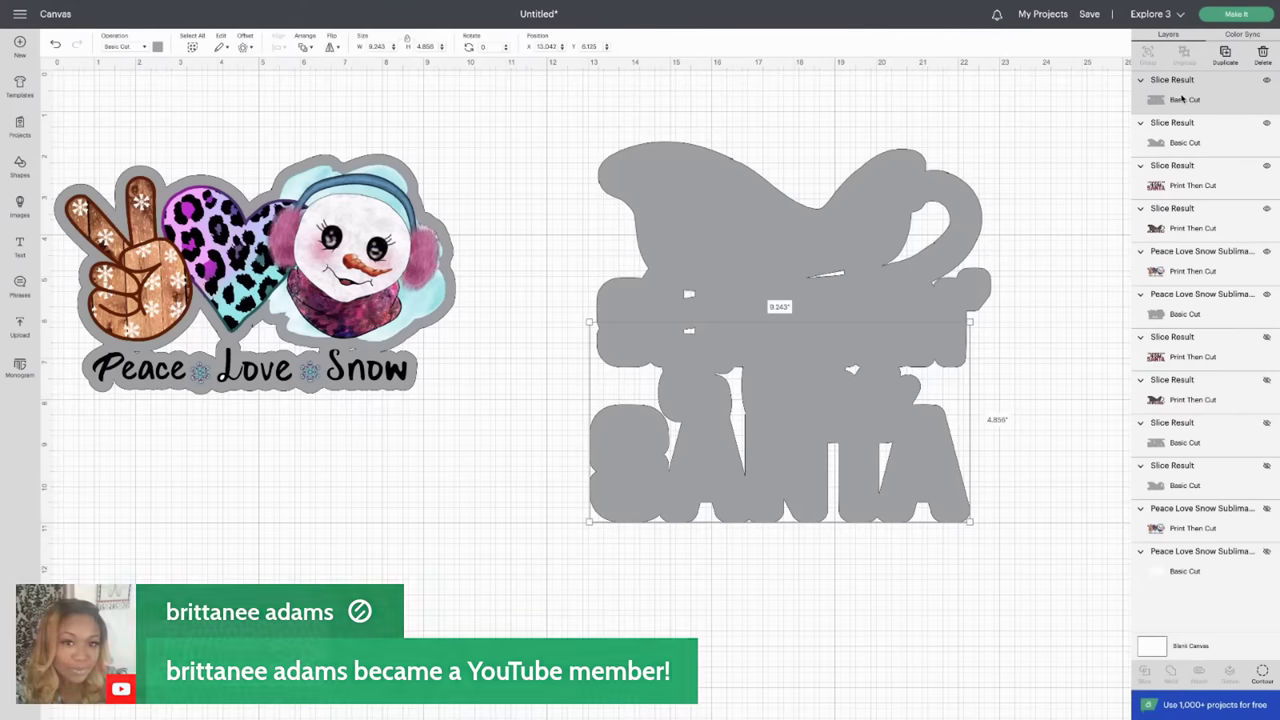
shift+click(1180, 145)
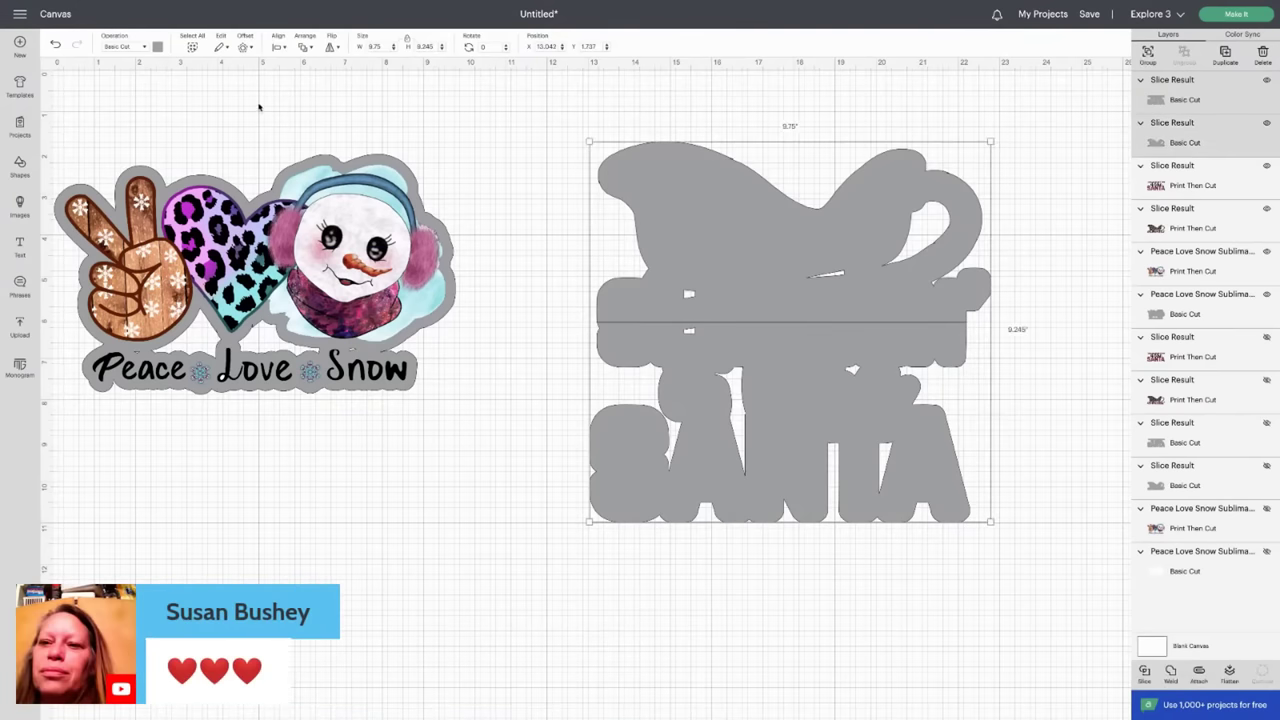
click(303, 47)
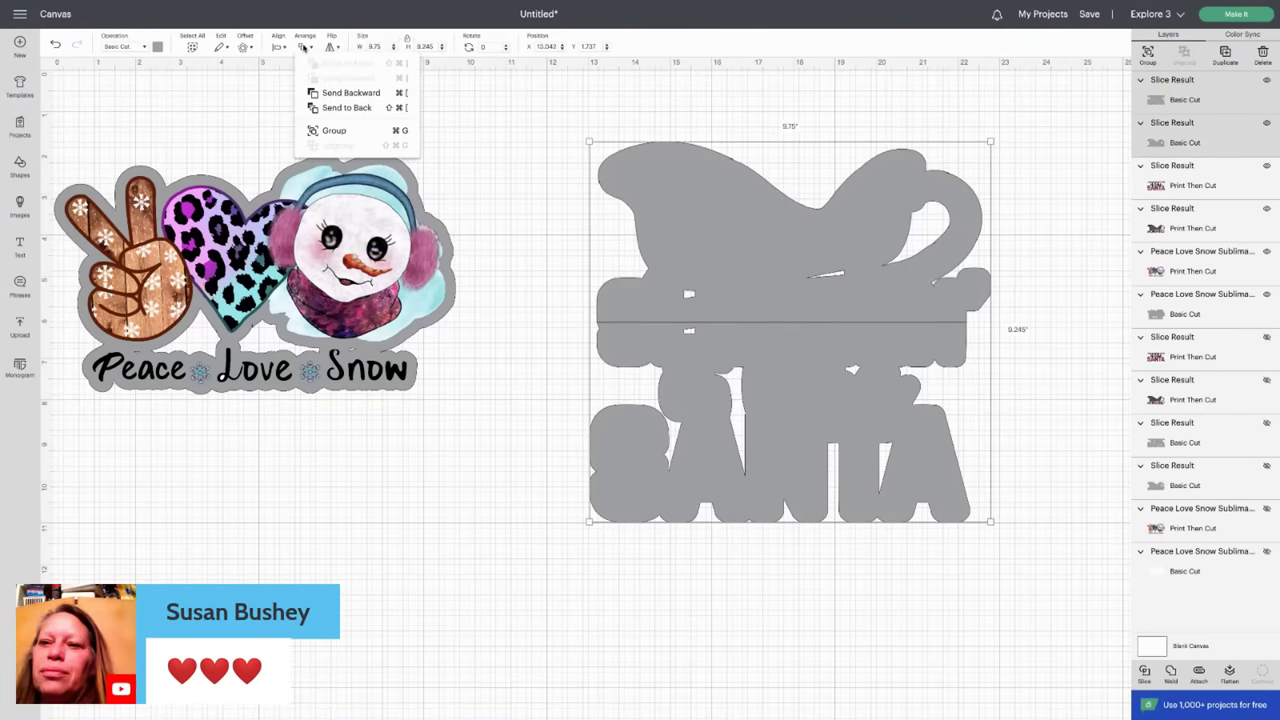
click(332, 92)
click(302, 50)
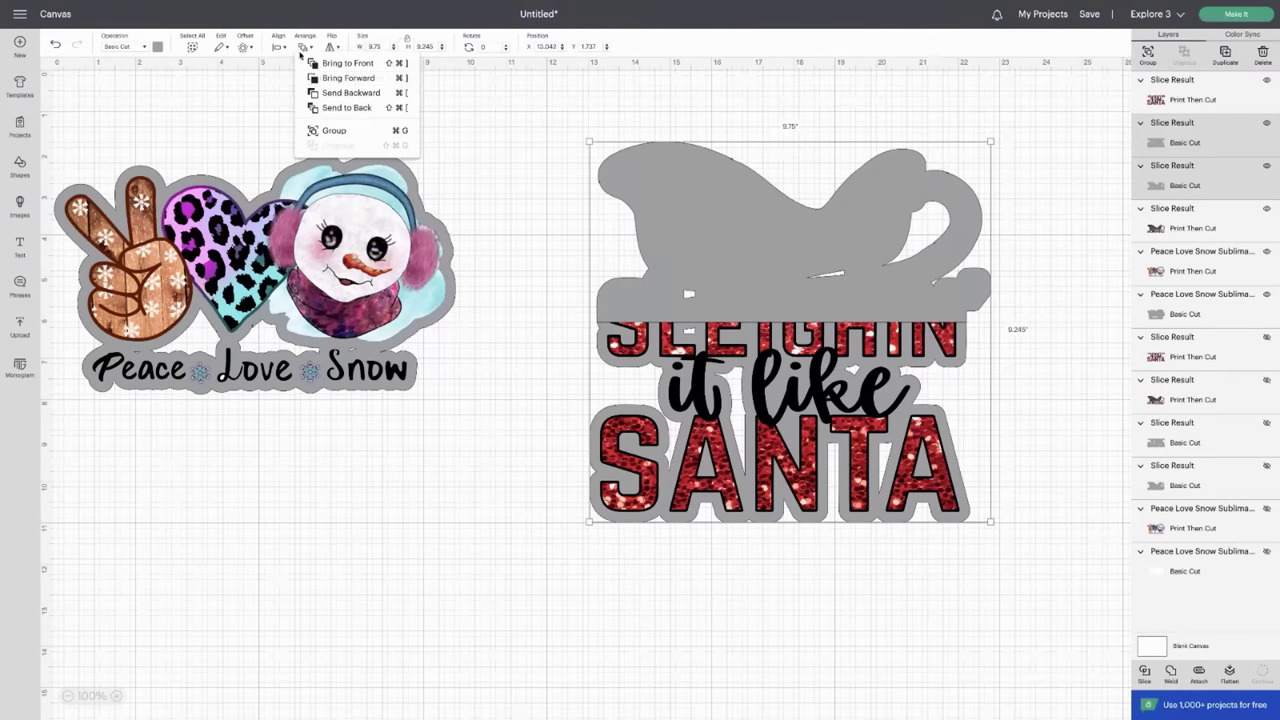
click(322, 93)
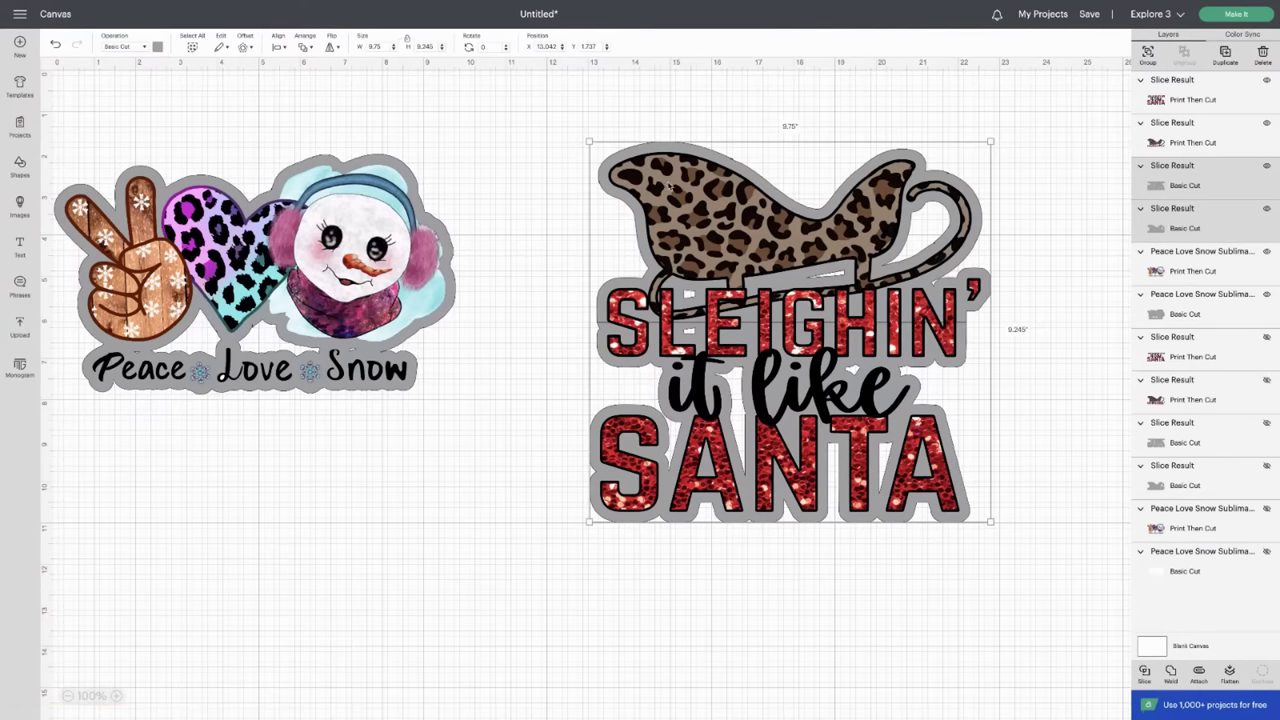
drag(668, 186, 672, 168)
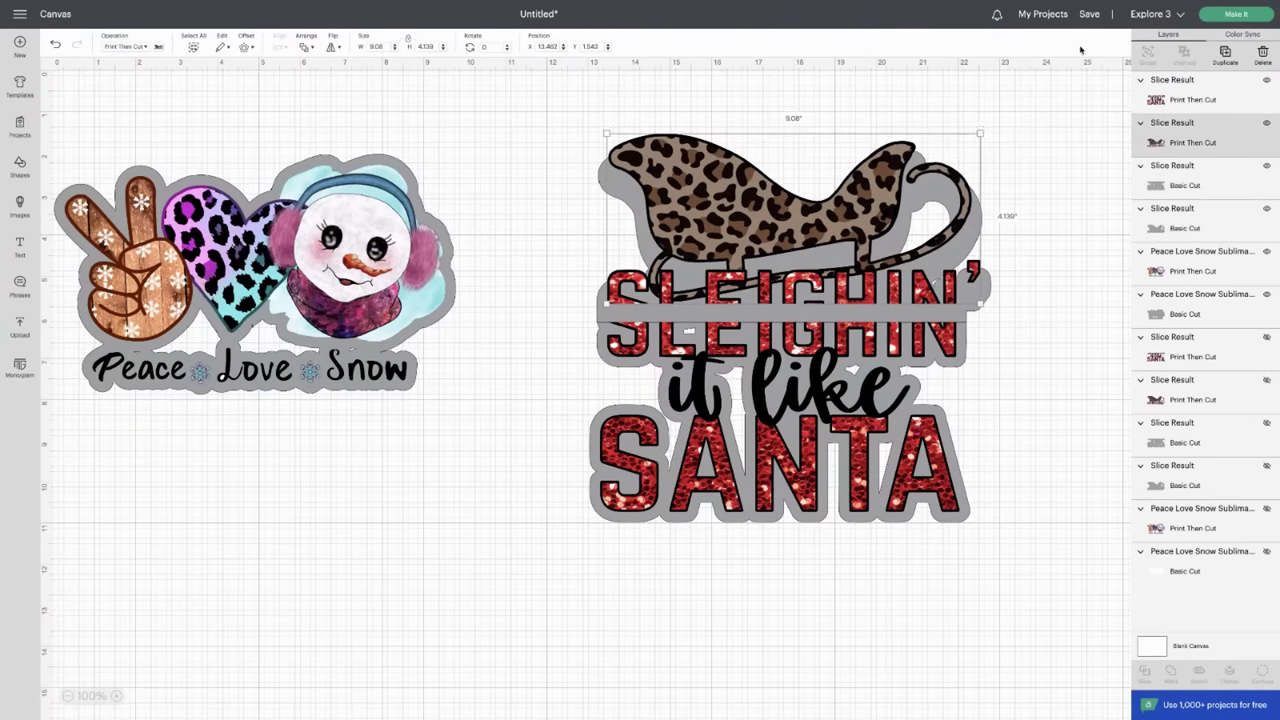
Step: Prepare the project for making with On Mat loading and mirror Basic Cut mats 4 and 5
click(1236, 14)
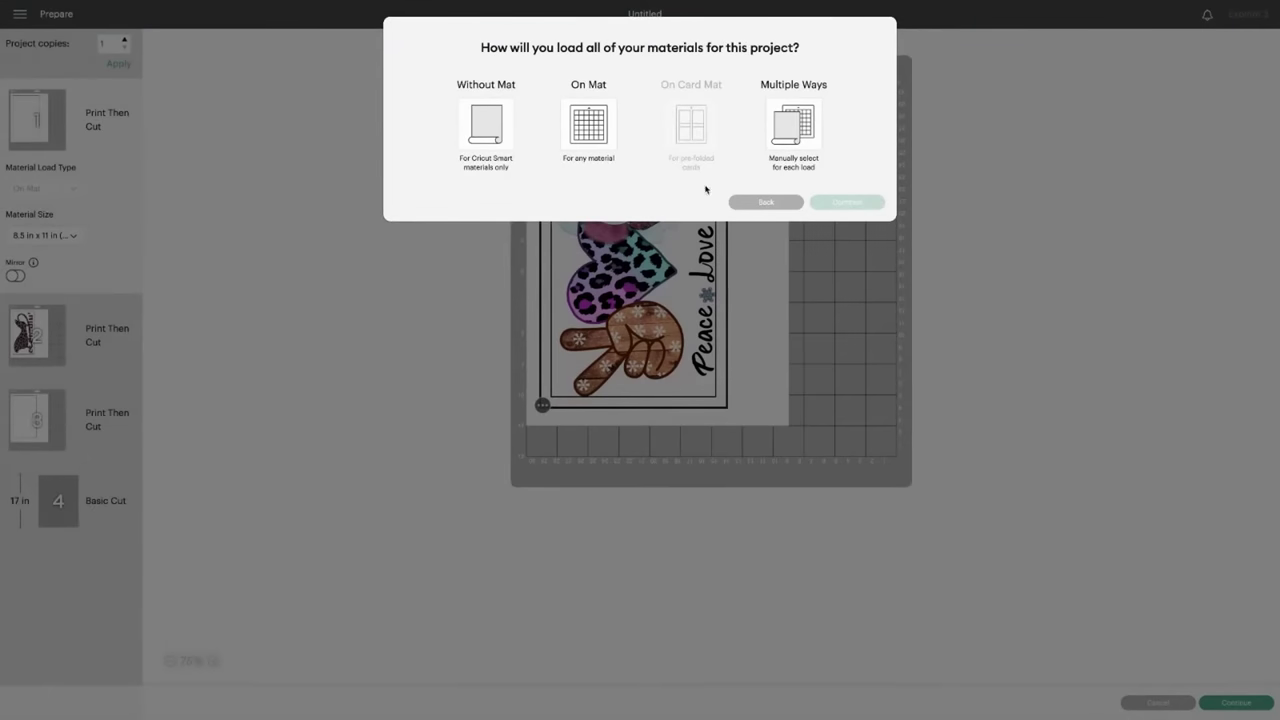
click(840, 243)
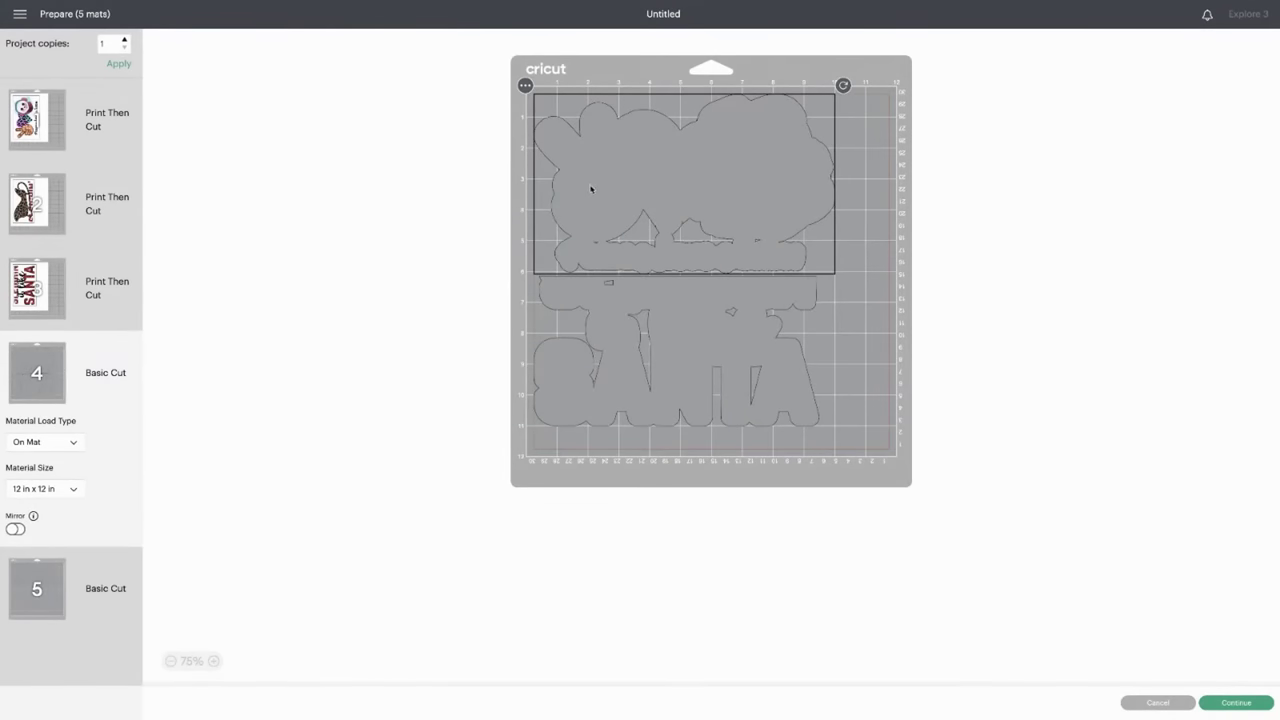
click(15, 529)
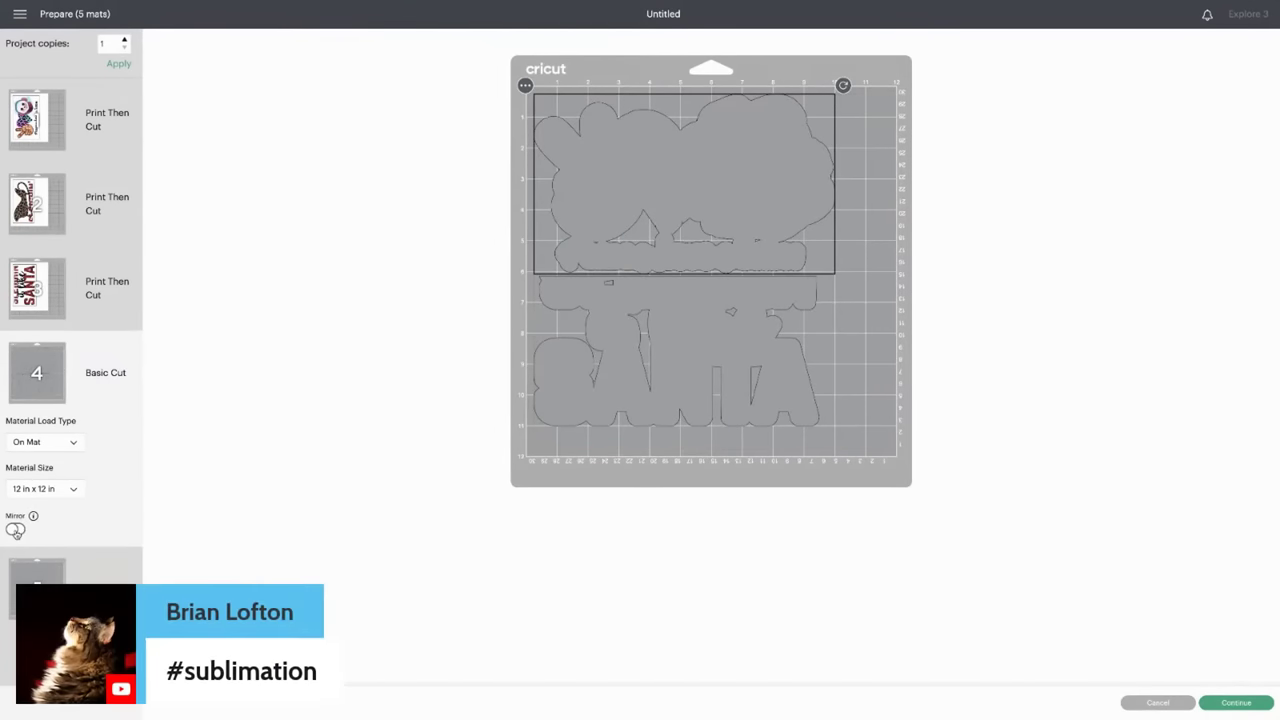
click(30, 572)
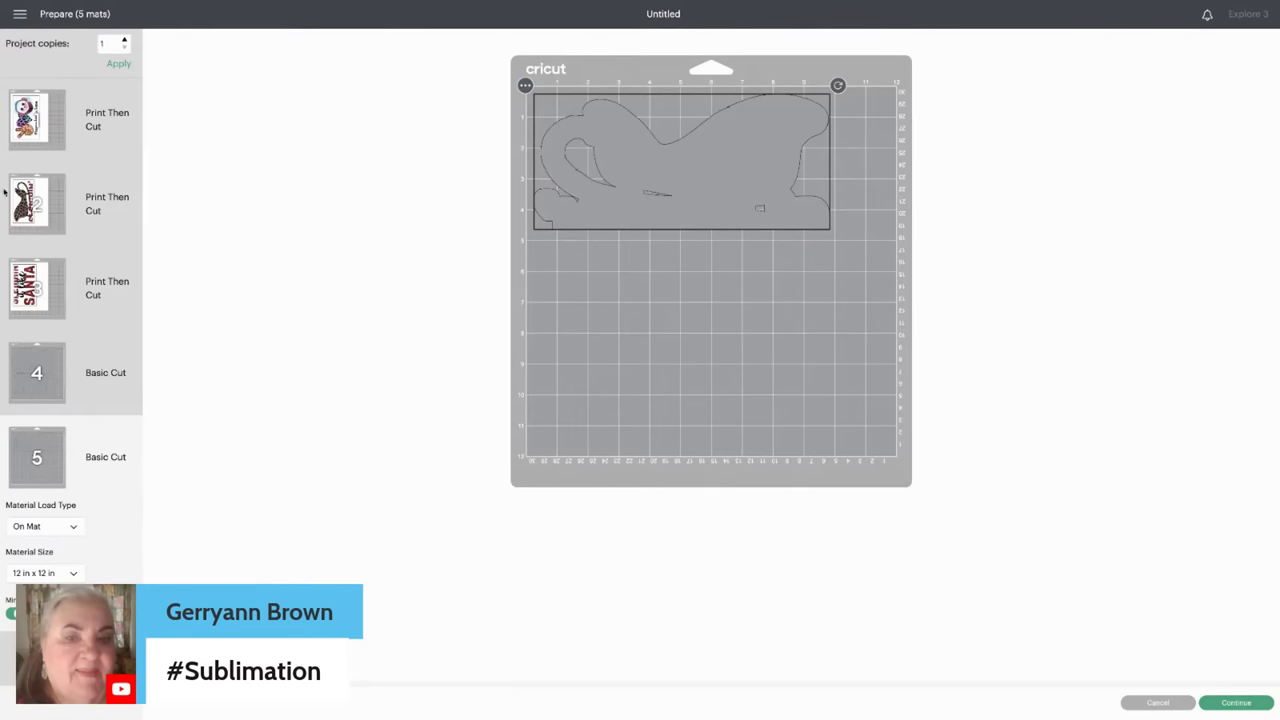
Step: Continue to the Make stage with the Peace Love Snow mat and turn off Add Bleed in its print setup
click(17, 140)
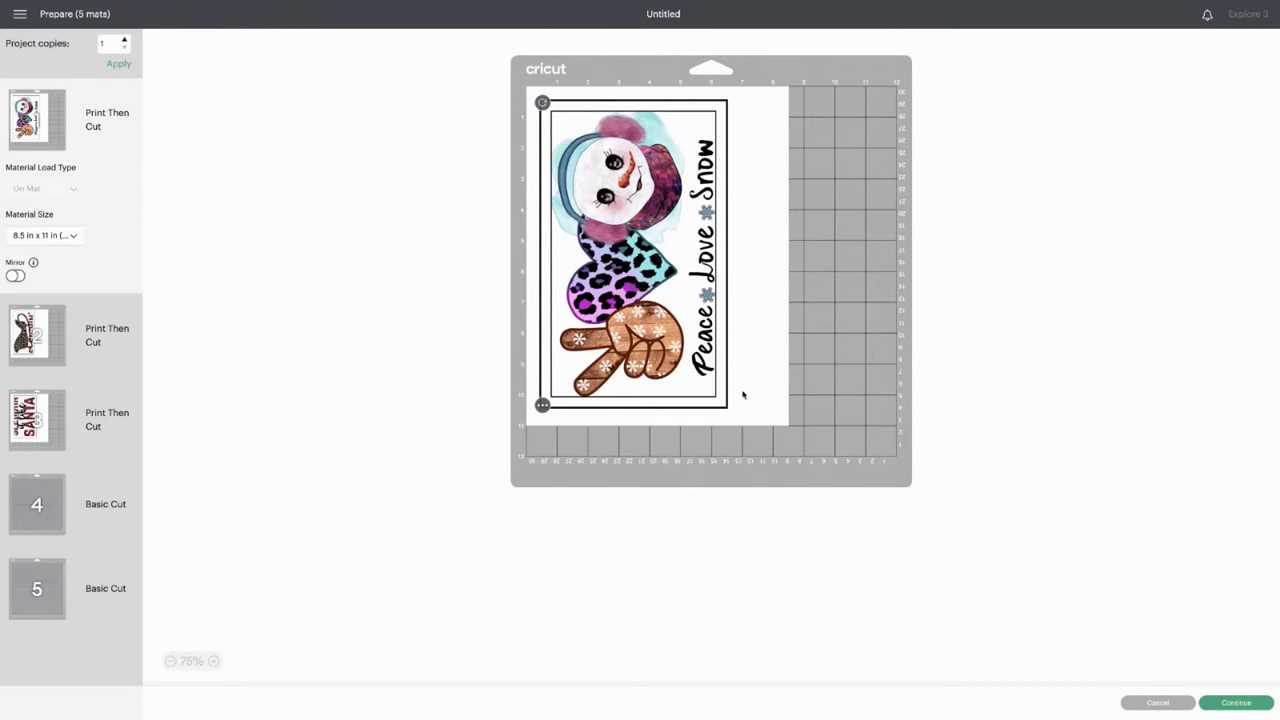
click(1236, 702)
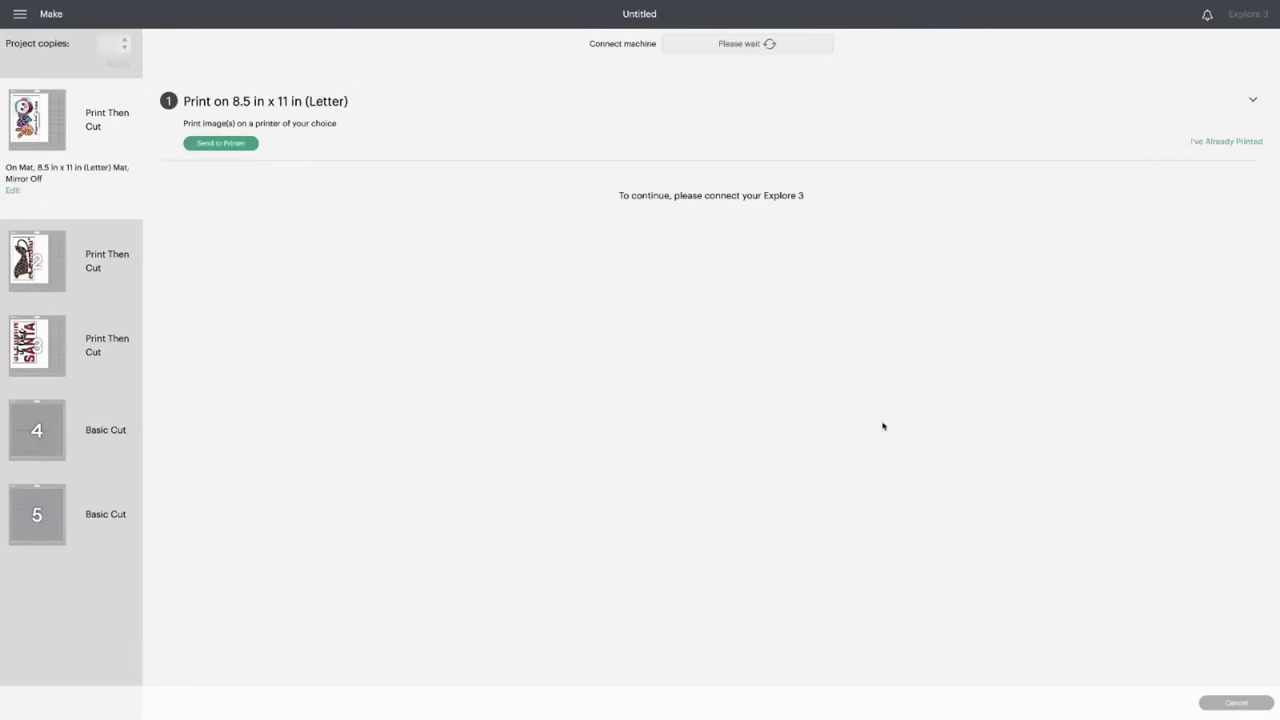
click(201, 145)
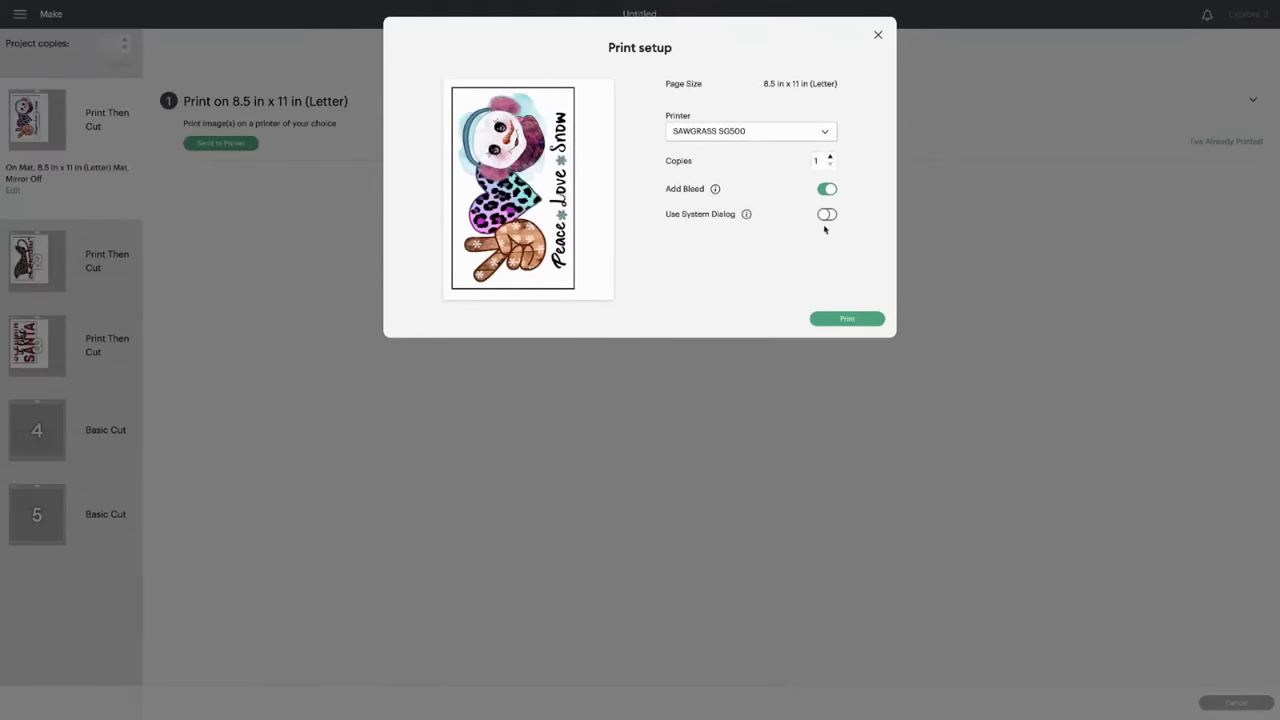
click(829, 190)
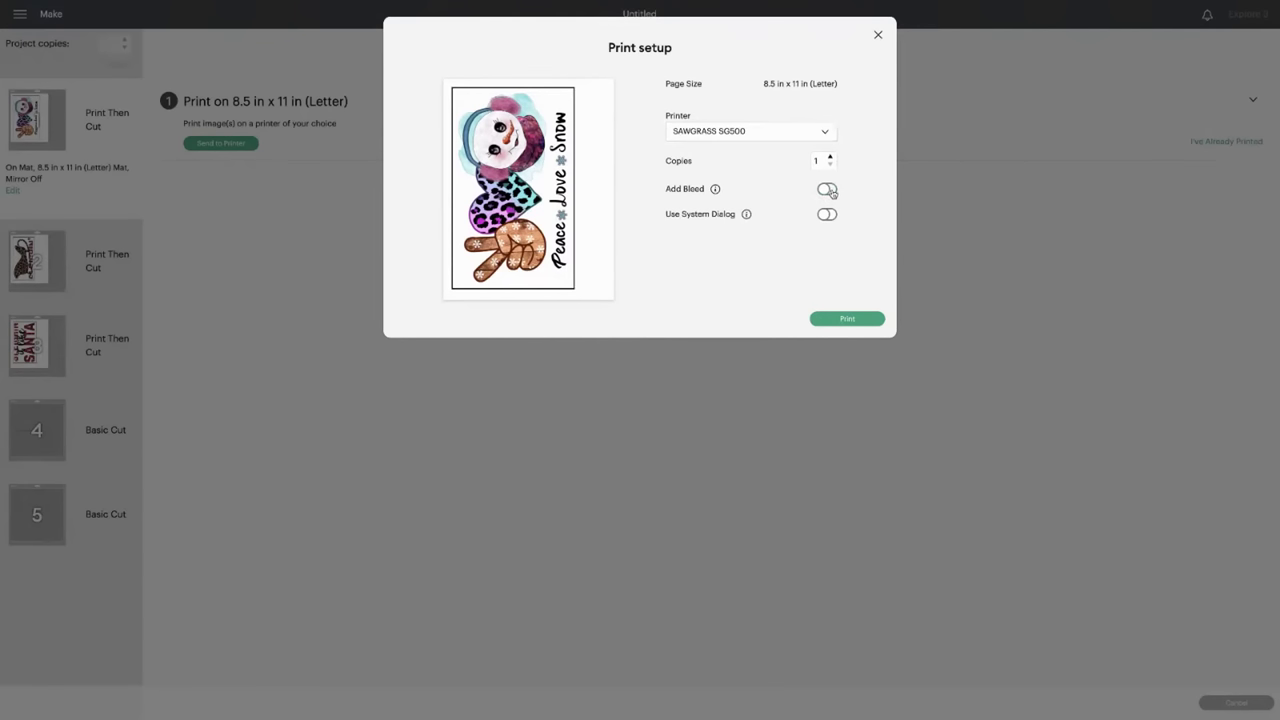